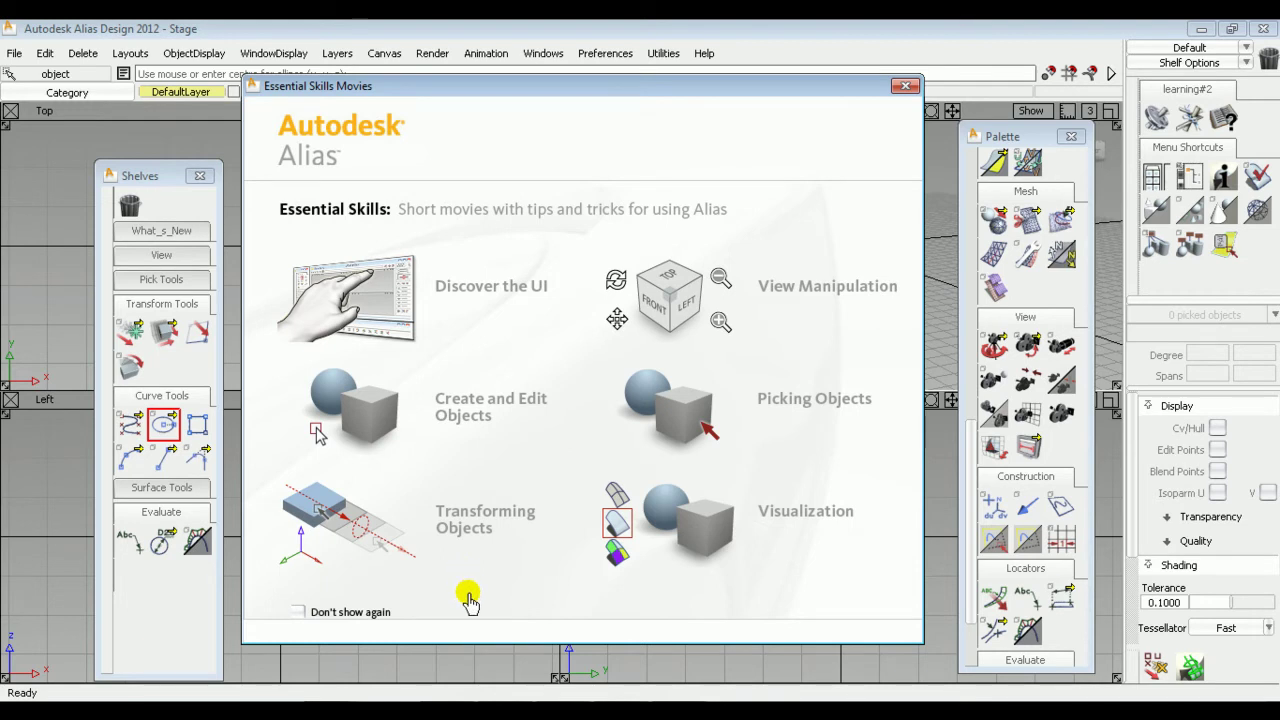
Set the Essential Skills Movies window not to show again and close it.
left_click(296, 612)
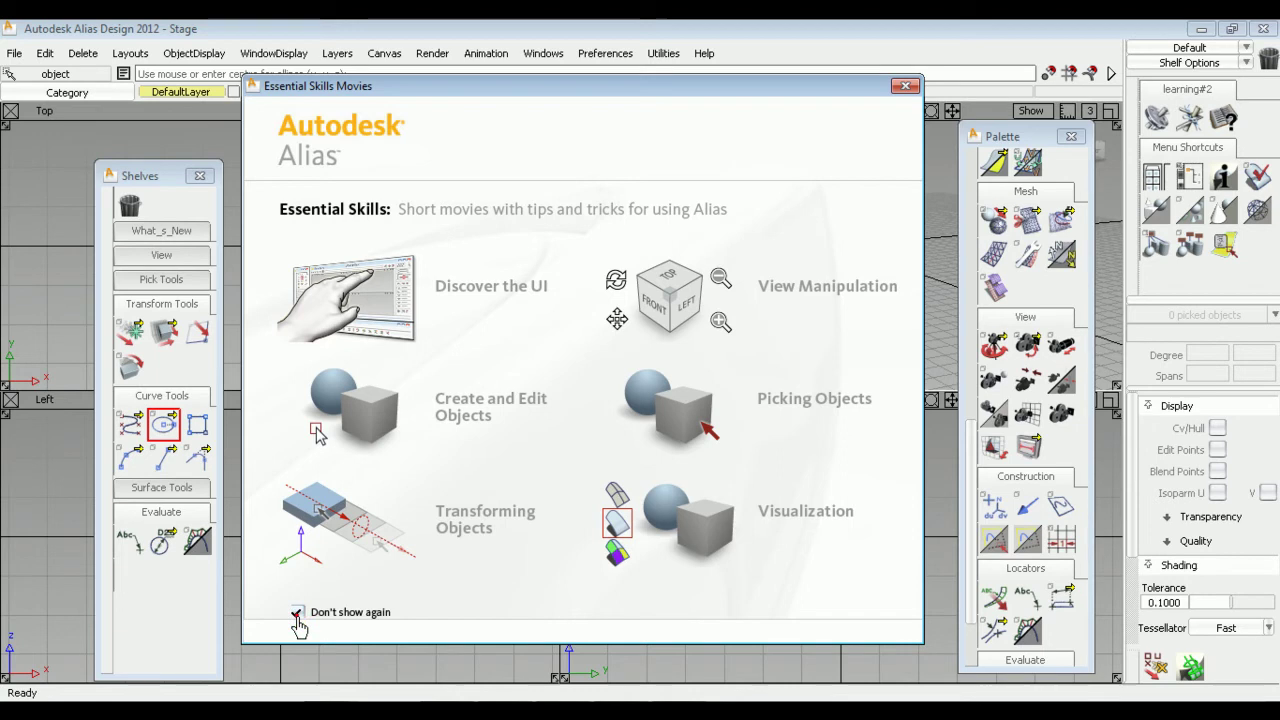
left_click(905, 86)
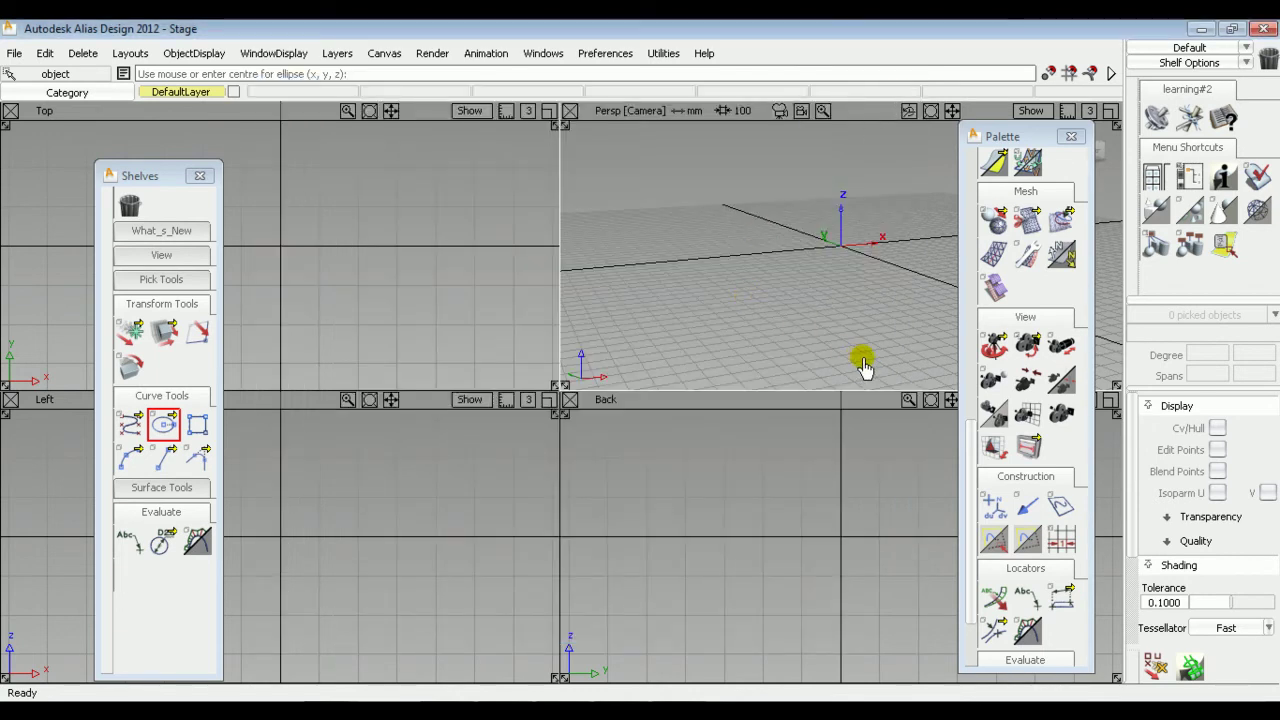
left_click(676, 369)
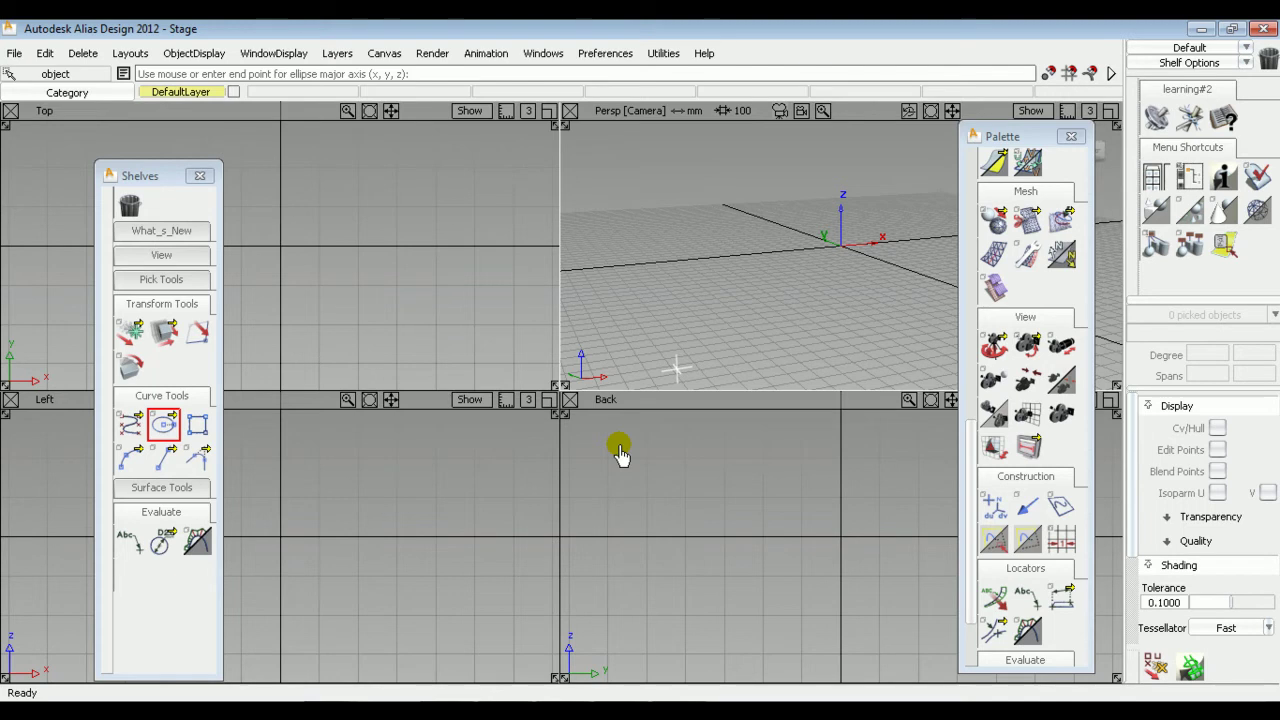
Fill the workspace with the Perspective view and restore the four-view layout.
left_click(132, 54)
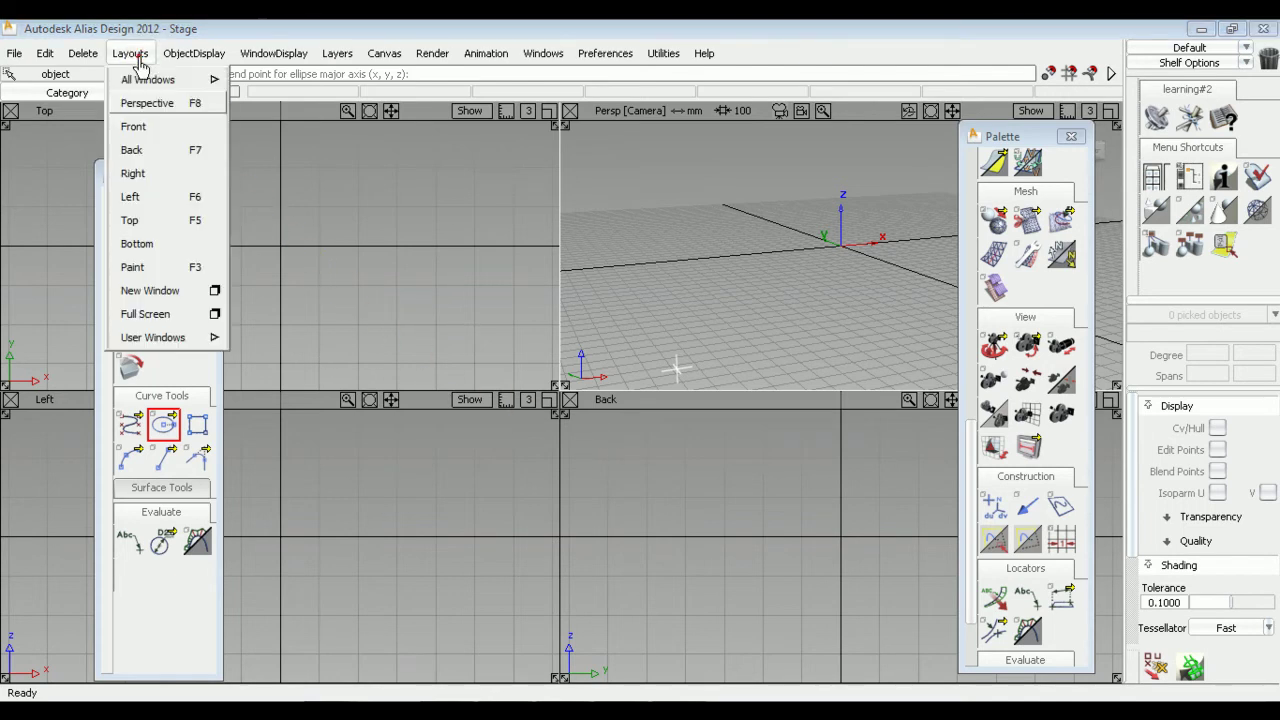
left_click(145, 108)
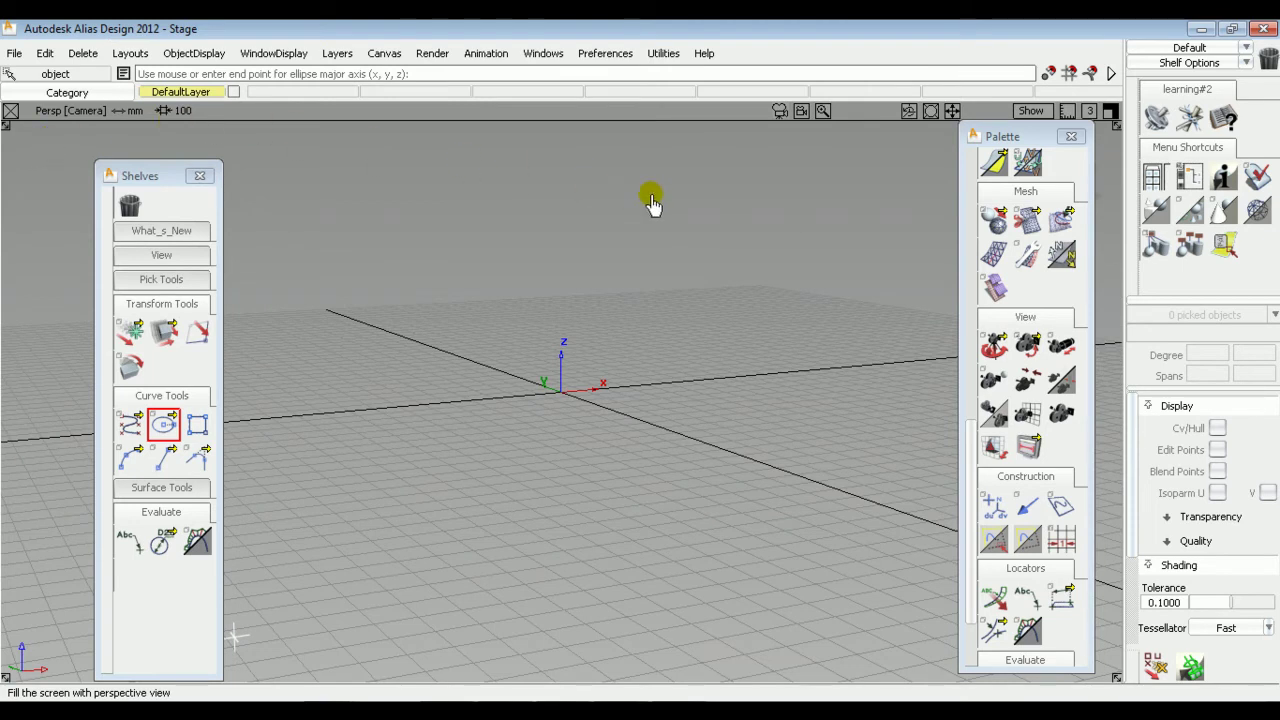
left_click(130, 53)
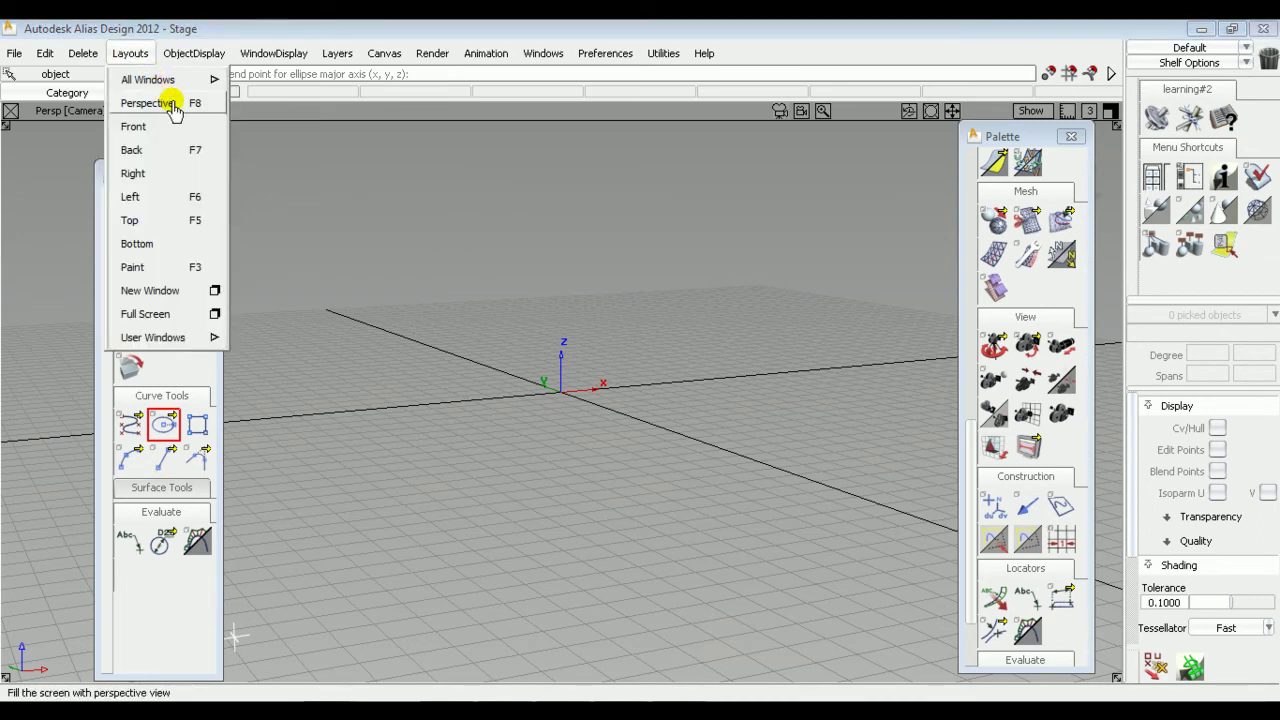
left_click(443, 196)
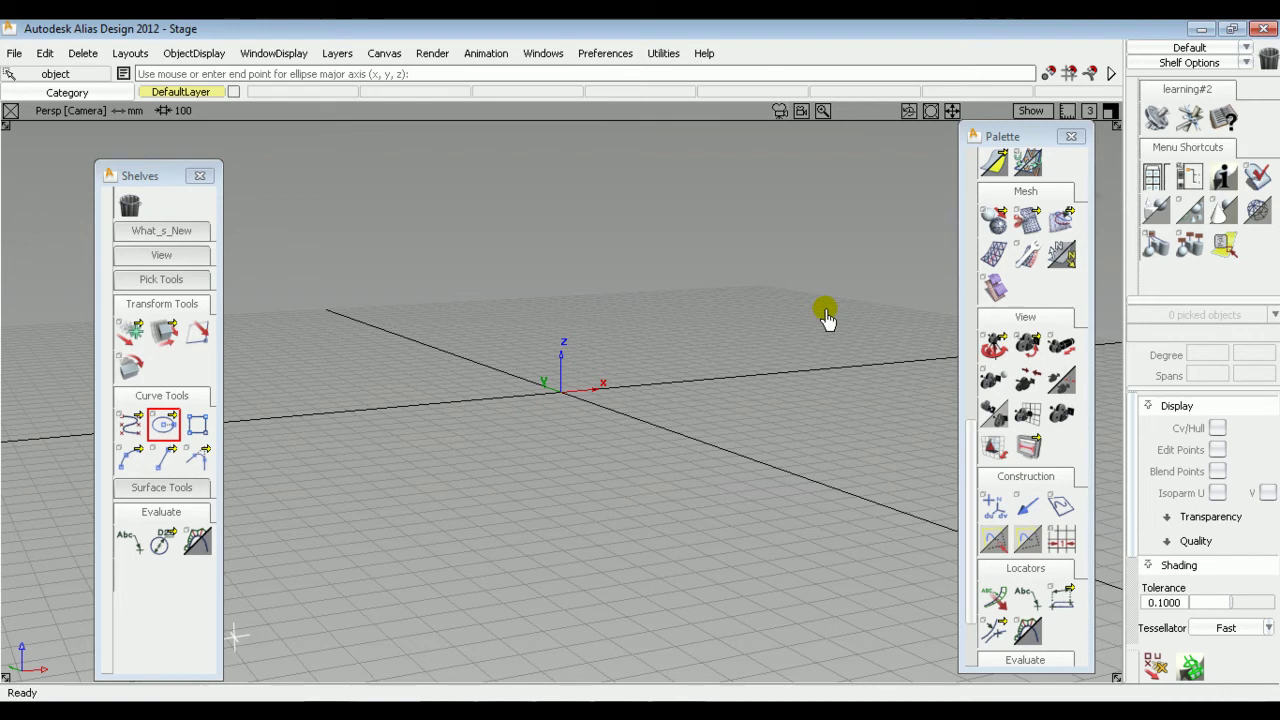
left_click(1111, 112)
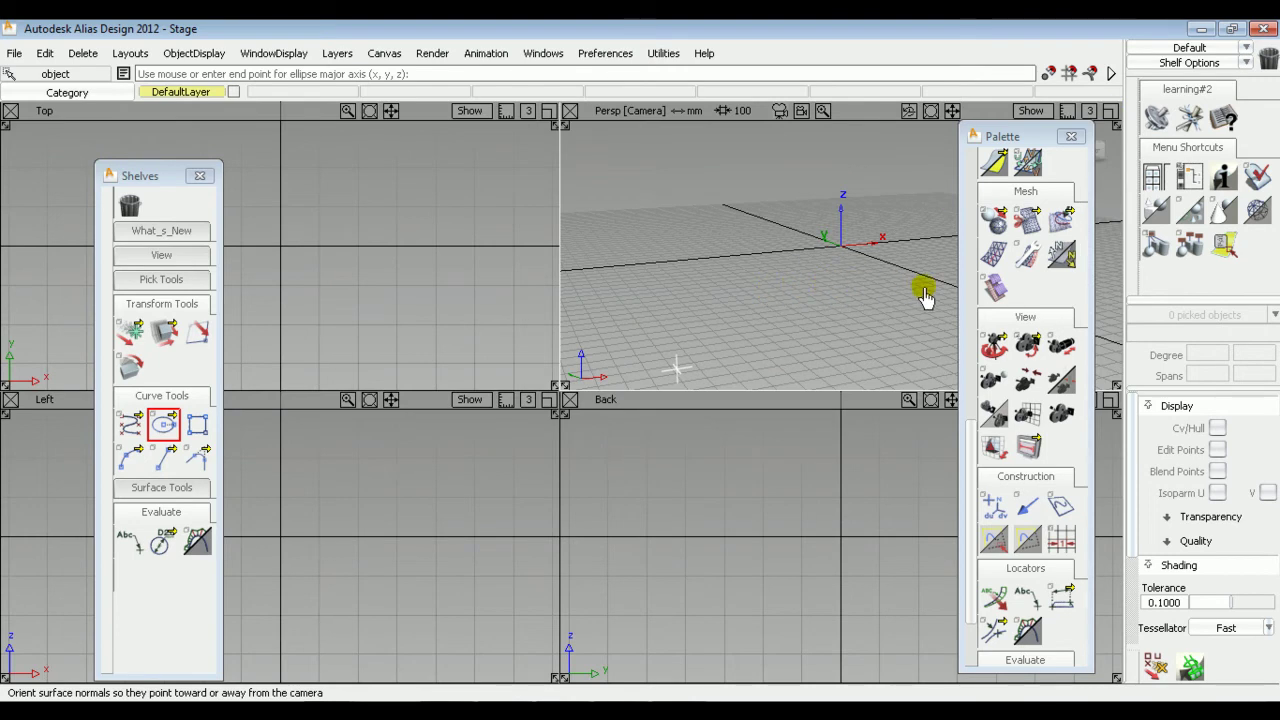
Examine the tool categories in the Palette, from Pick and Transform through Surfaces, Mesh and View to Evaluate.
left_click(1032, 292)
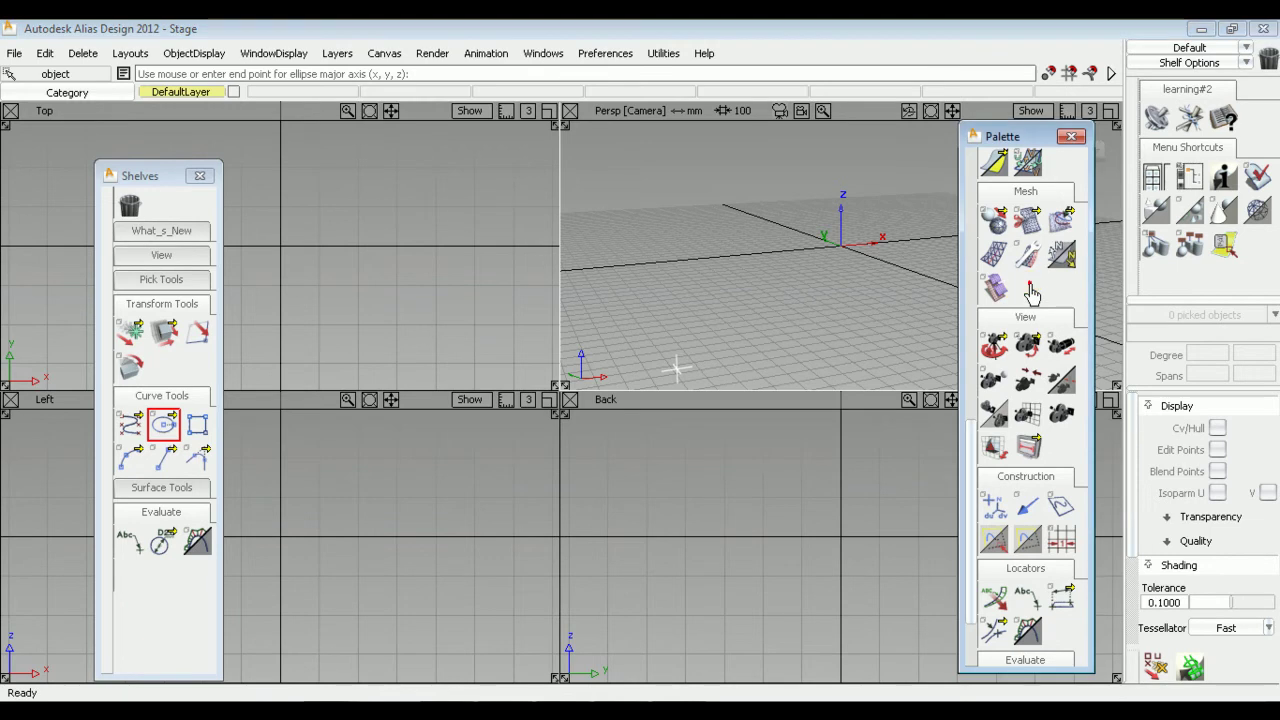
scroll(1032, 292, "up", 3)
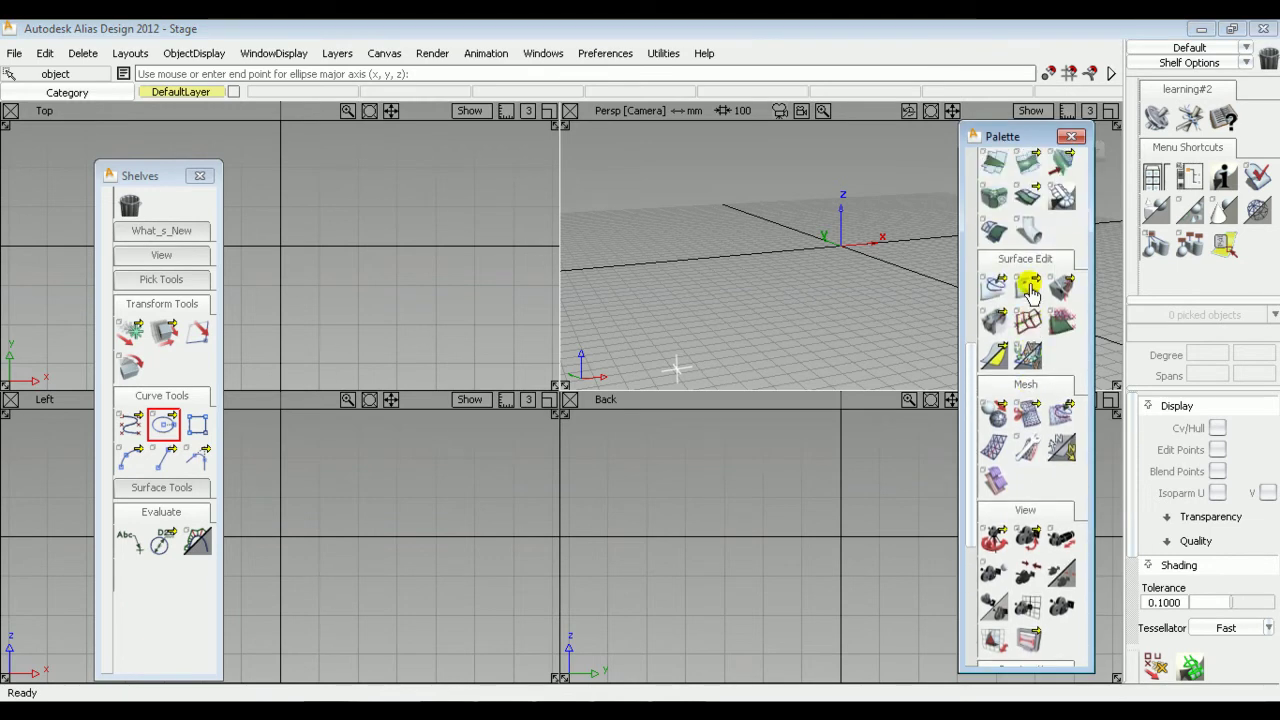
scroll(1032, 290, "up", 8)
scroll(1030, 290, "up", 1)
scroll(1030, 290, "down", 6)
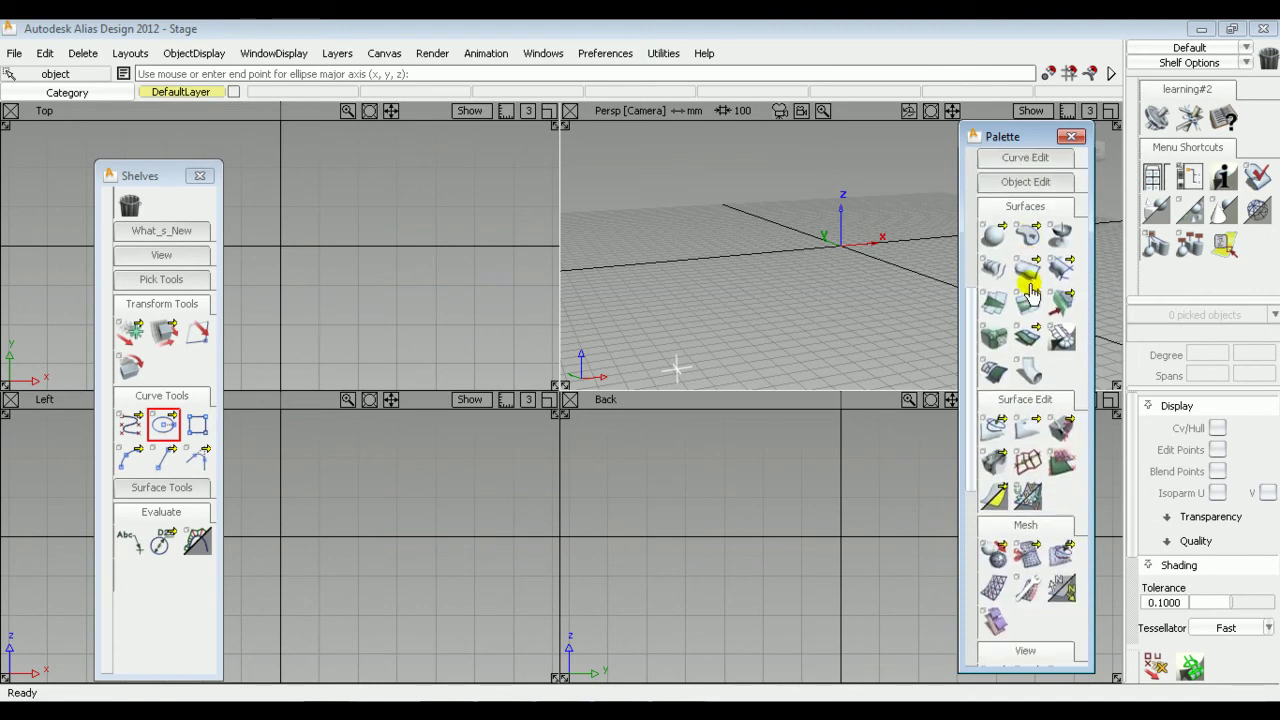
scroll(1031, 291, "down", 3)
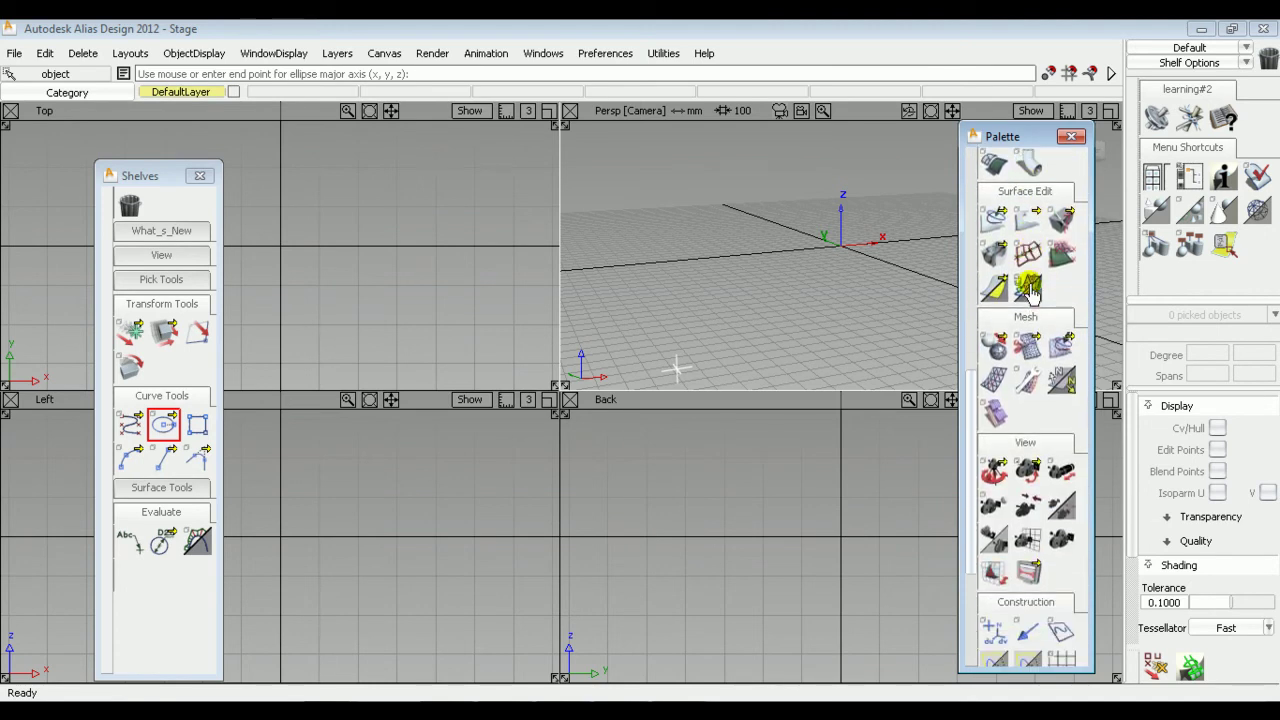
scroll(1032, 292, "down", 1)
scroll(1030, 290, "down", 5)
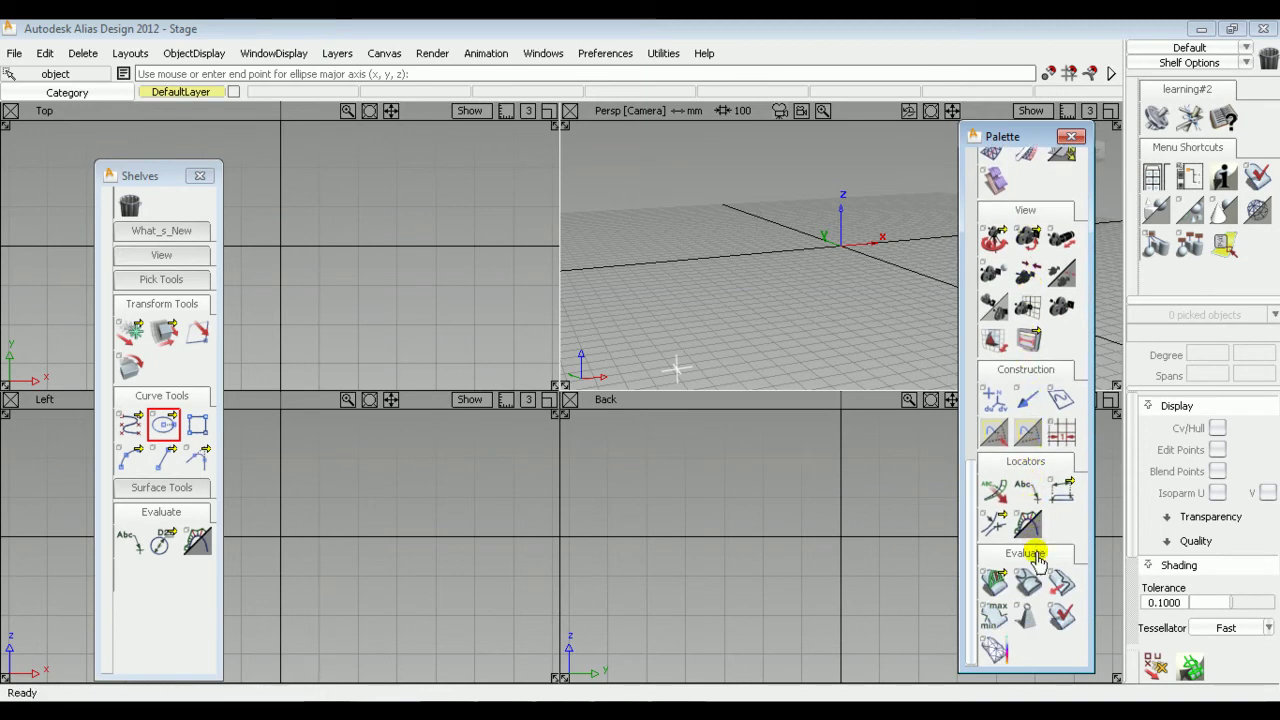
scroll(1036, 560, "up", 10)
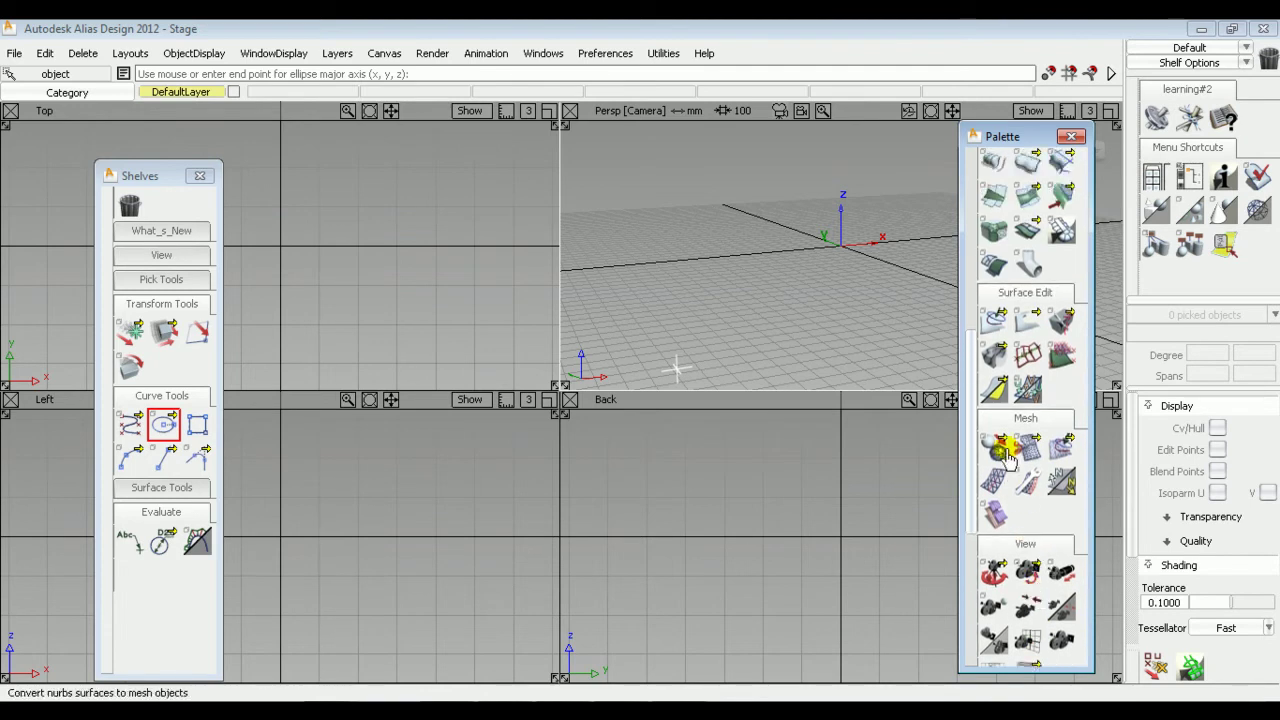
scroll(1008, 393, "down", 5)
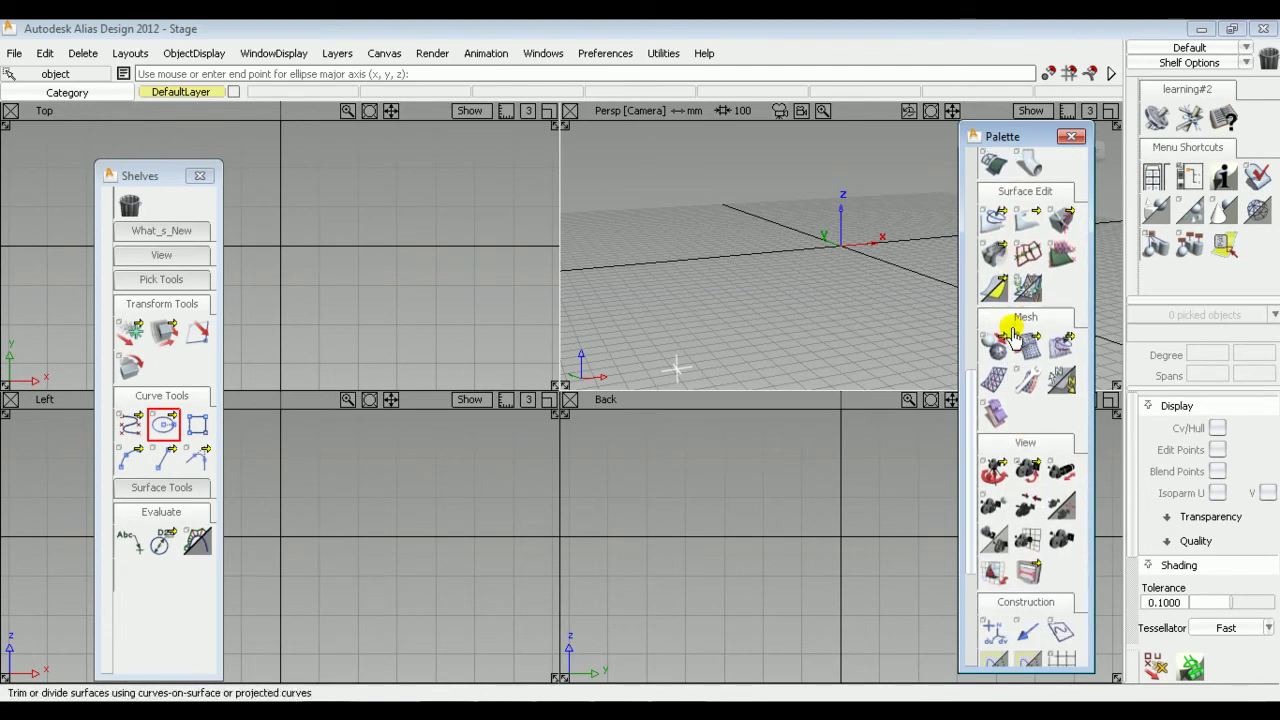
scroll(1015, 340, "up", 4)
scroll(1013, 338, "up", 13)
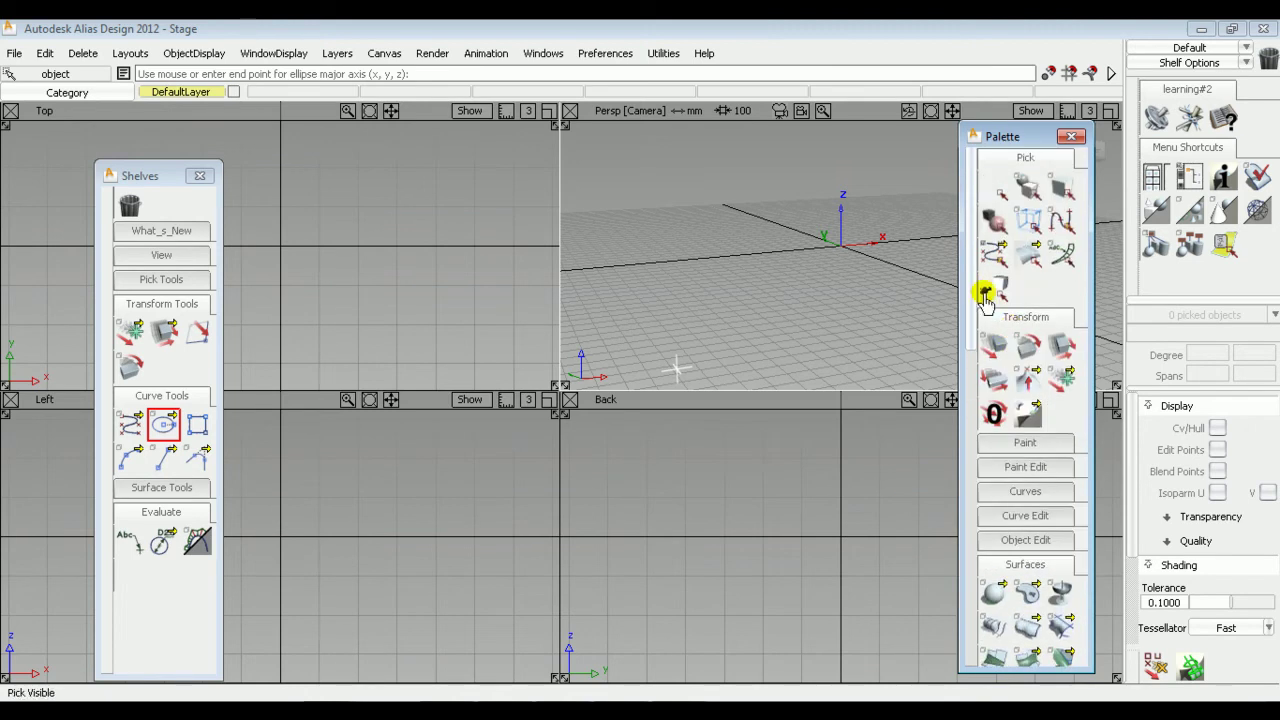
Close and reopen the Palette, and move the Shelves window further into the Top and Left views.
left_click(1072, 138)
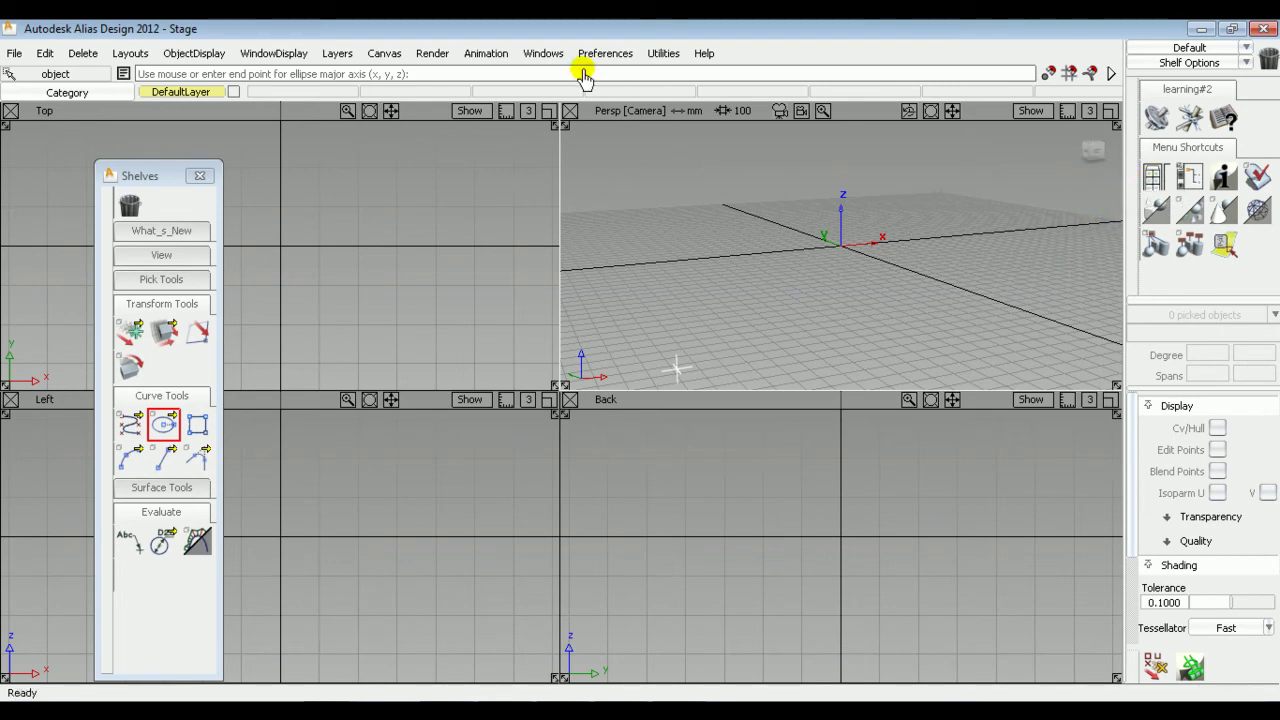
left_click(551, 57)
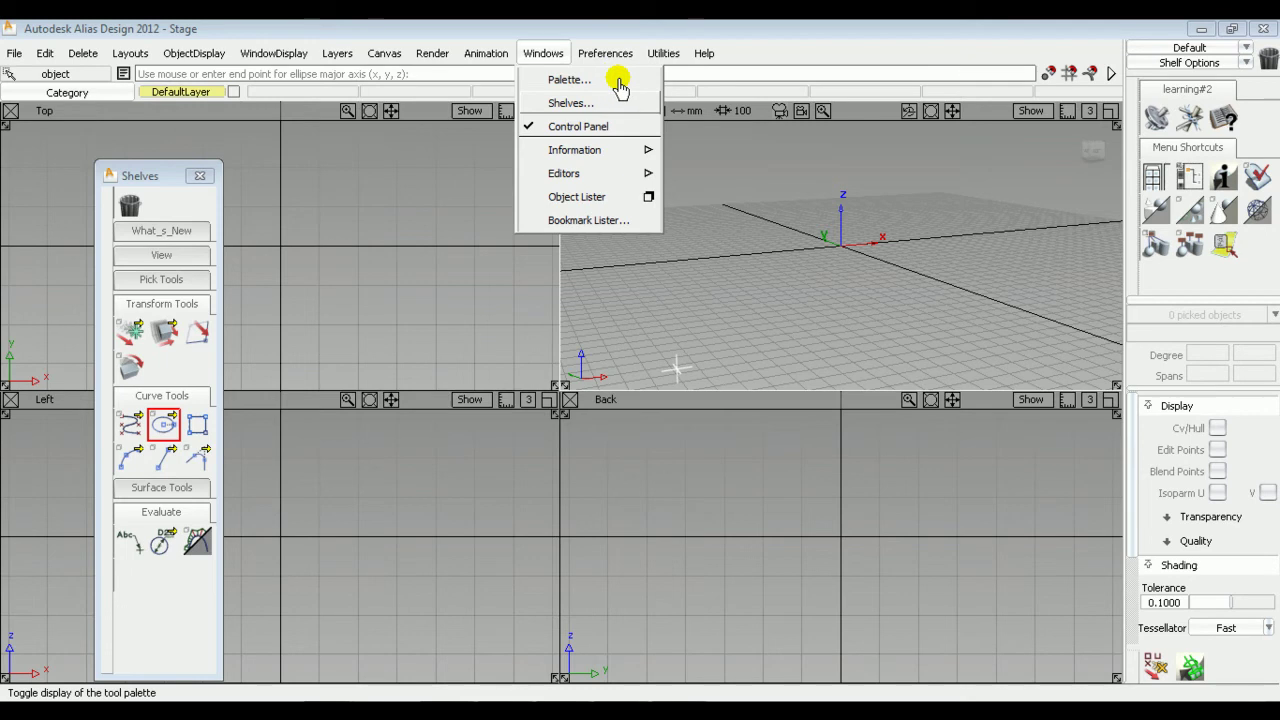
left_click(709, 195)
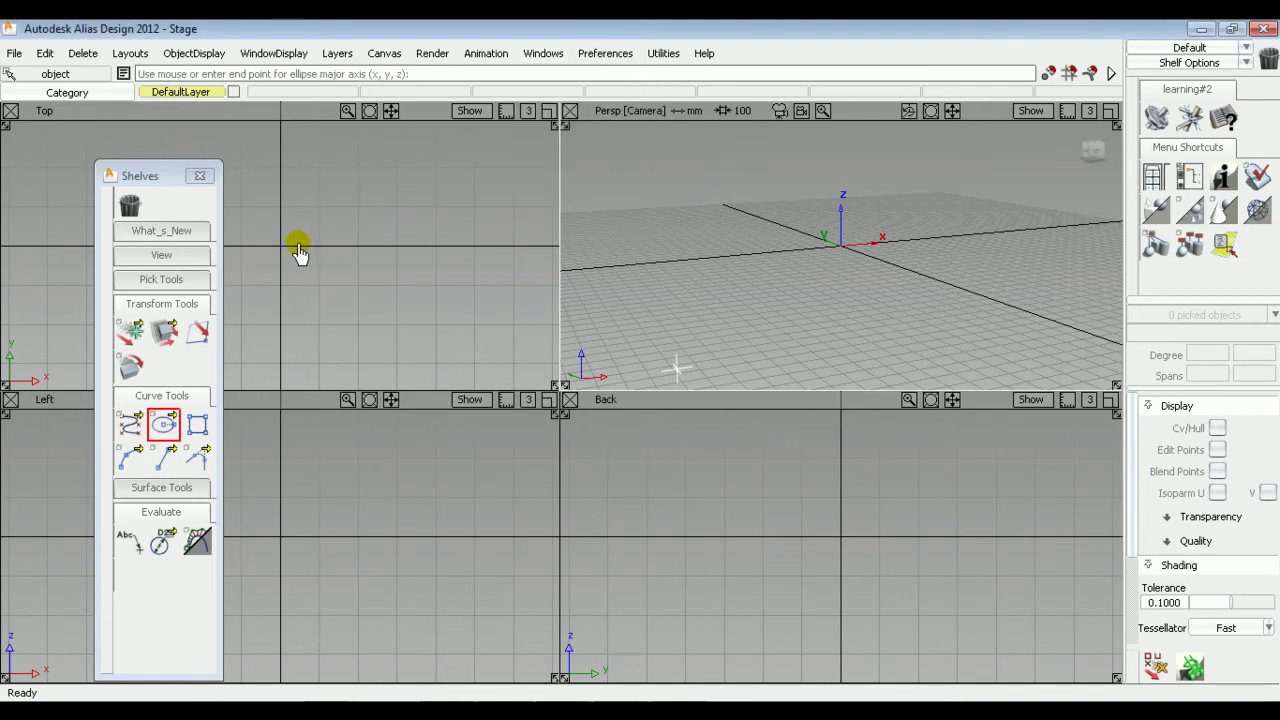
left_click_drag(161, 186, 247, 176)
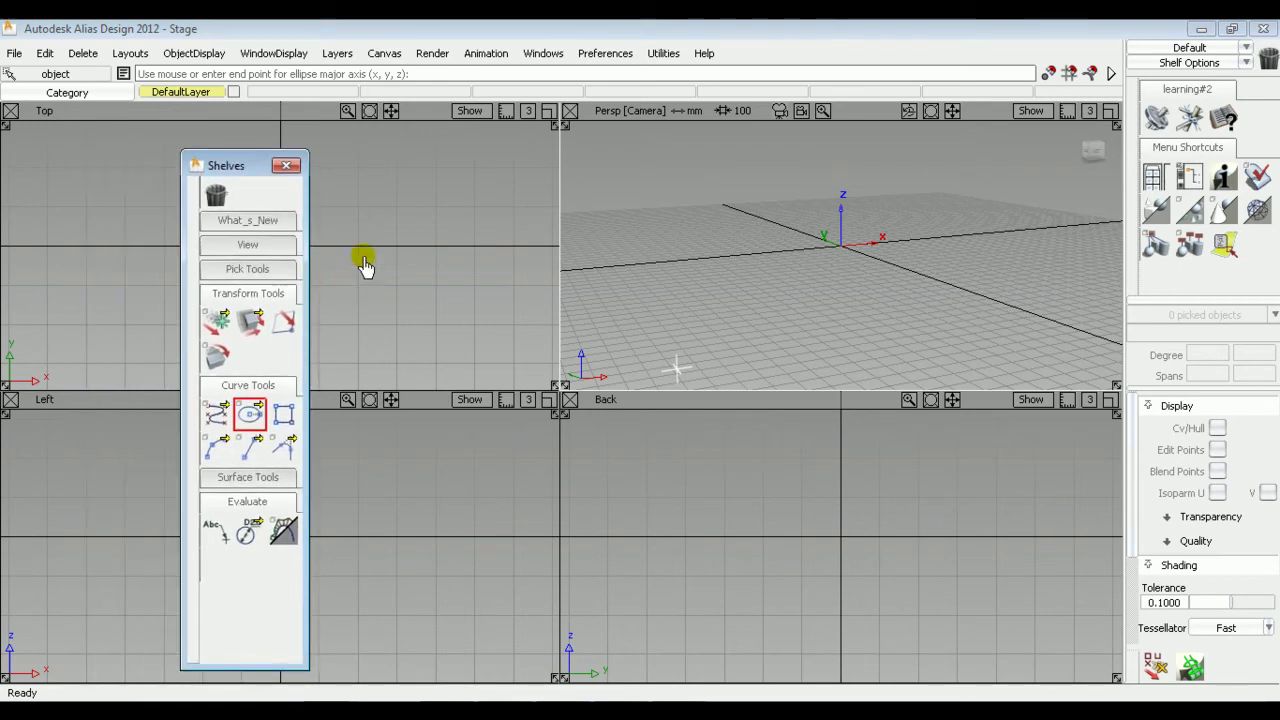
left_click(537, 58)
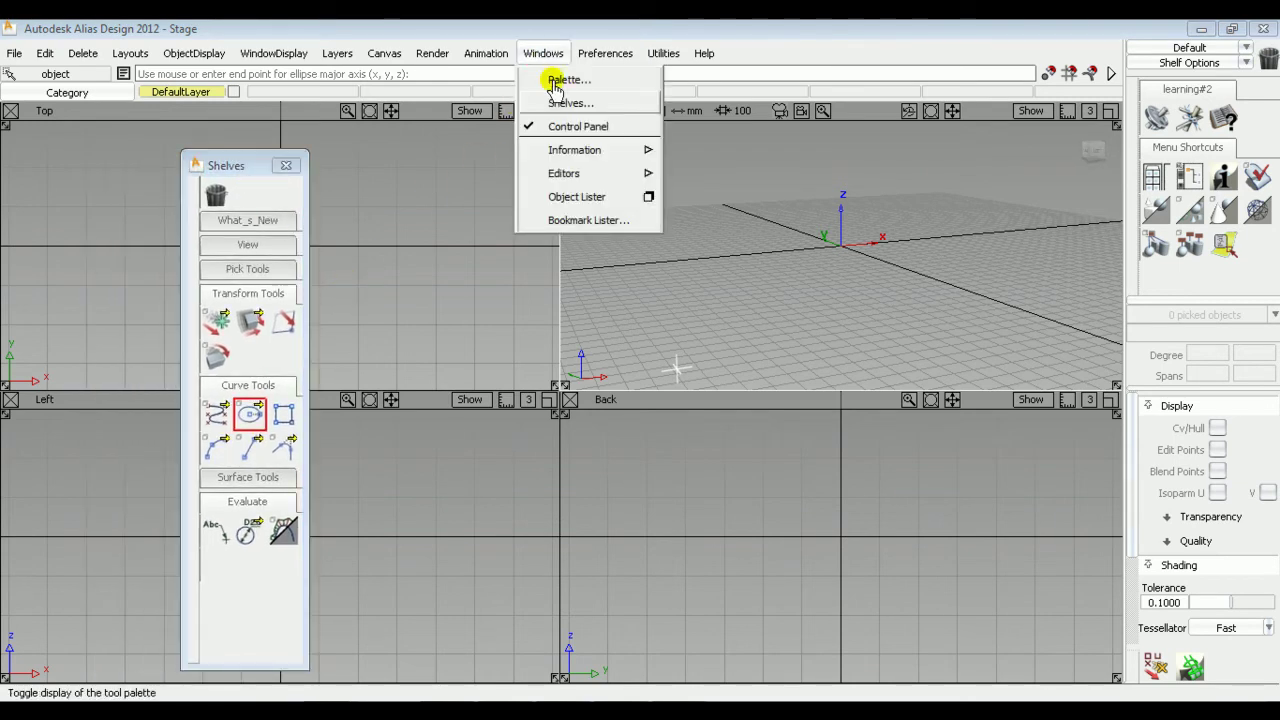
left_click(555, 79)
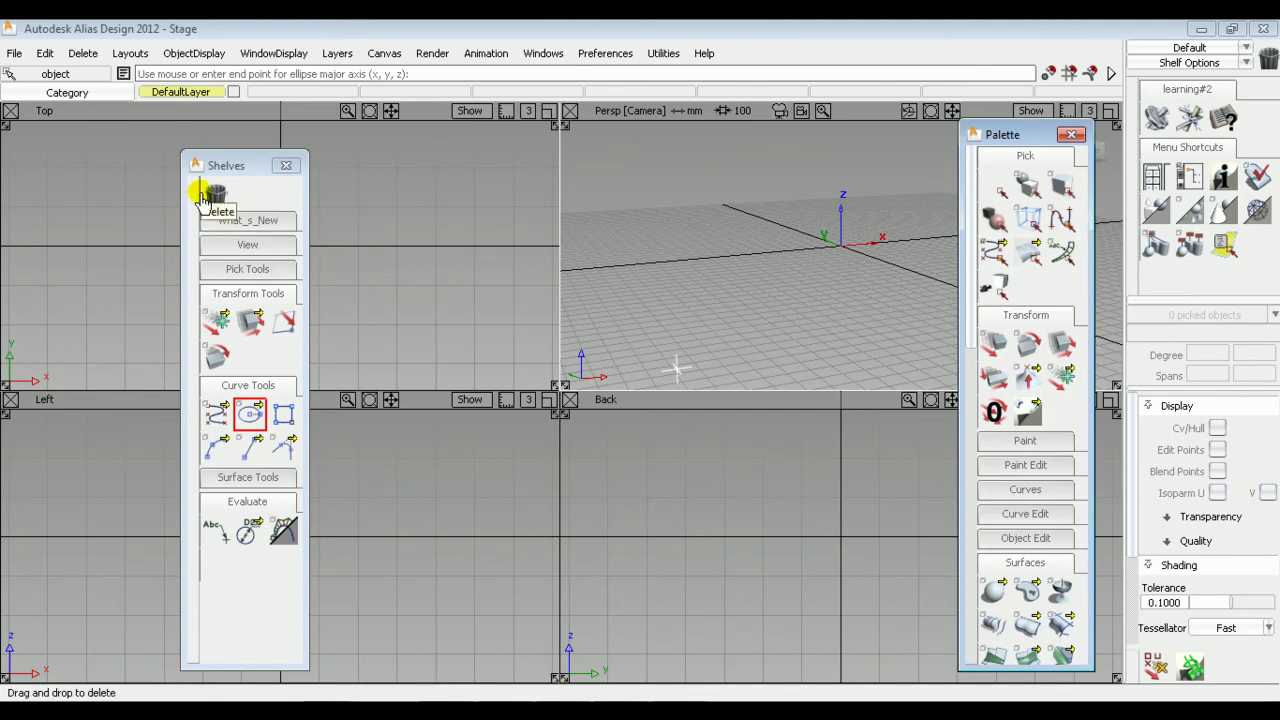
Expand the View and Pick Tools sections of the Shelves.
left_click(253, 203)
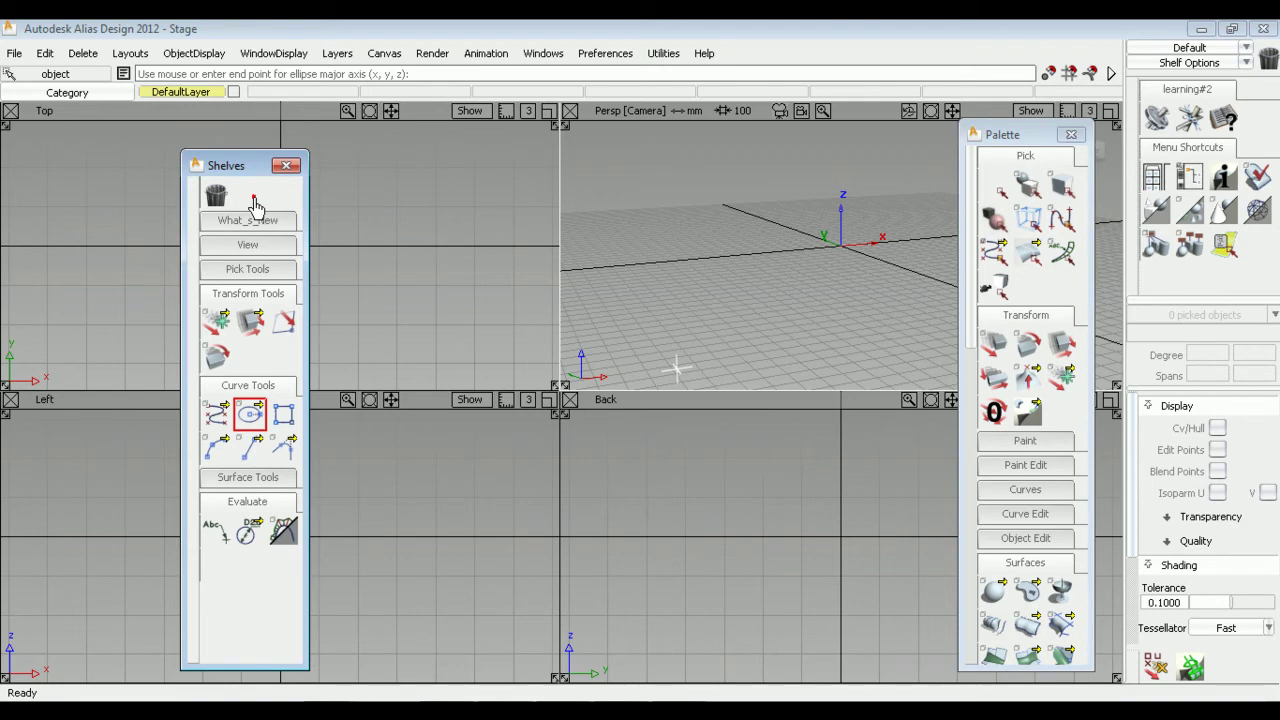
left_click(257, 248)
left_click(270, 338)
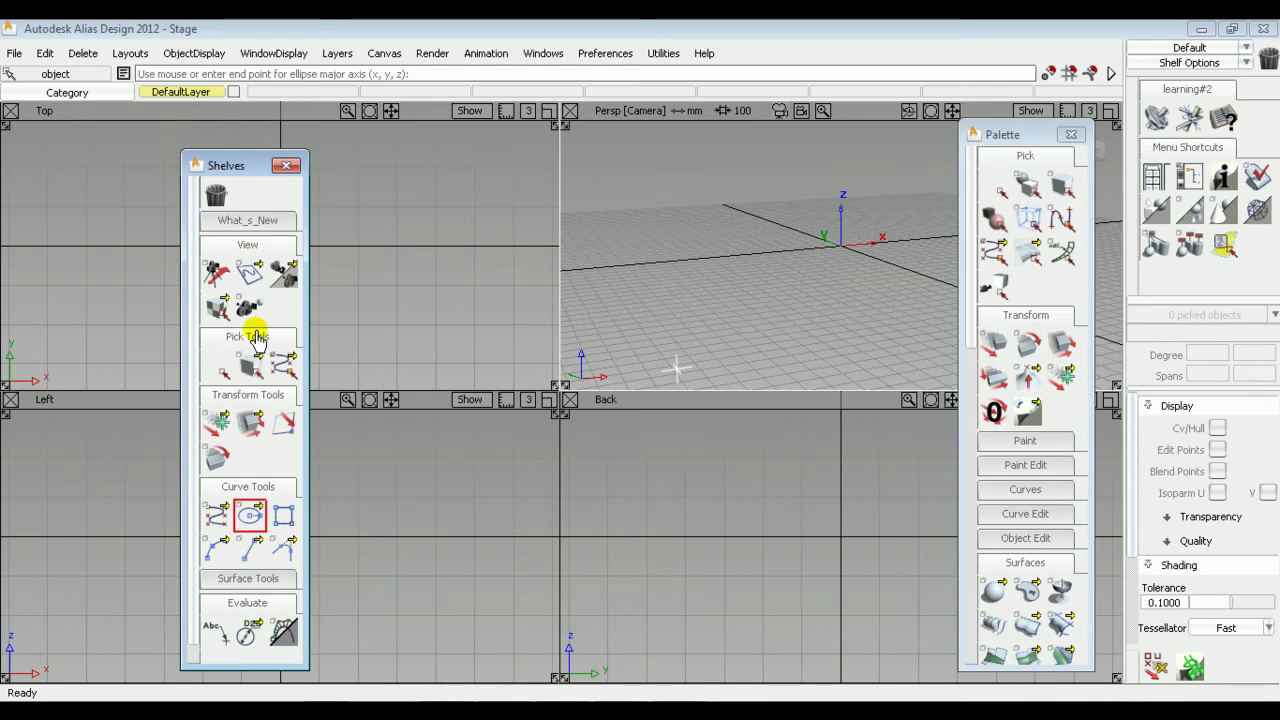
scroll(248, 330, "down", 1)
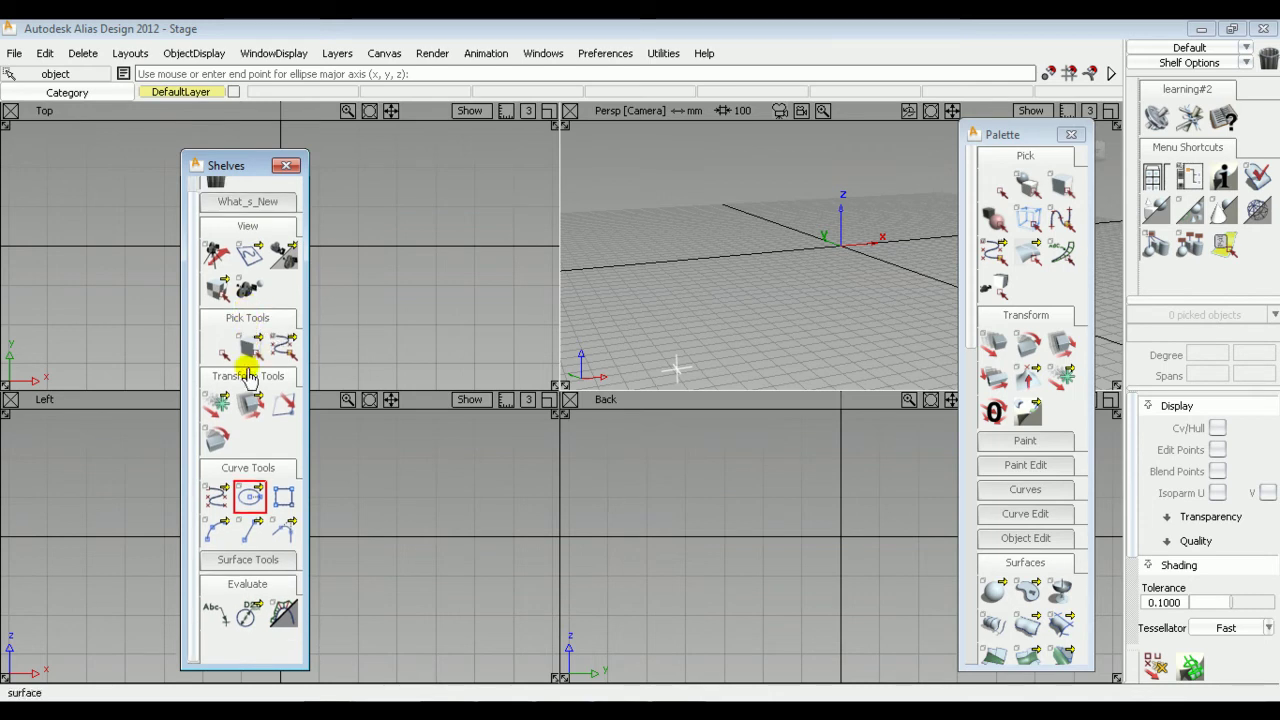
Activate the Circle tool from the Circular group of the Curve Tools shelf.
right_click(253, 477)
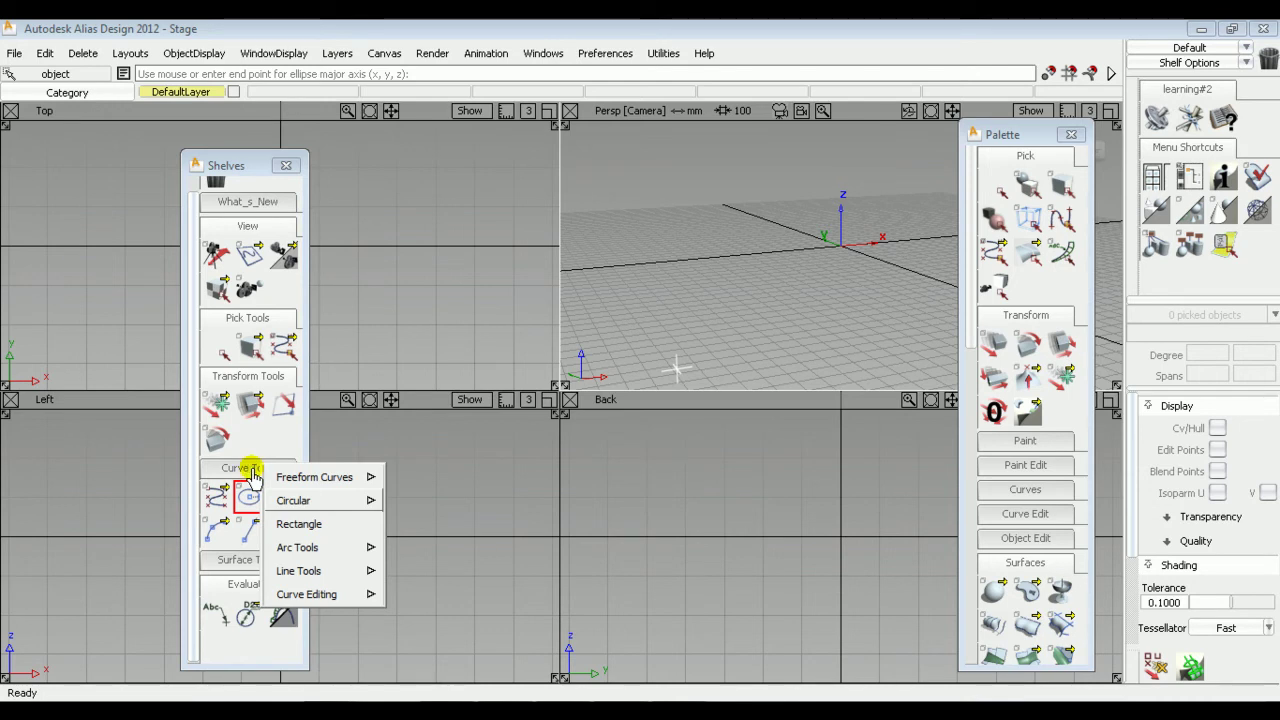
mouse_move(300, 500)
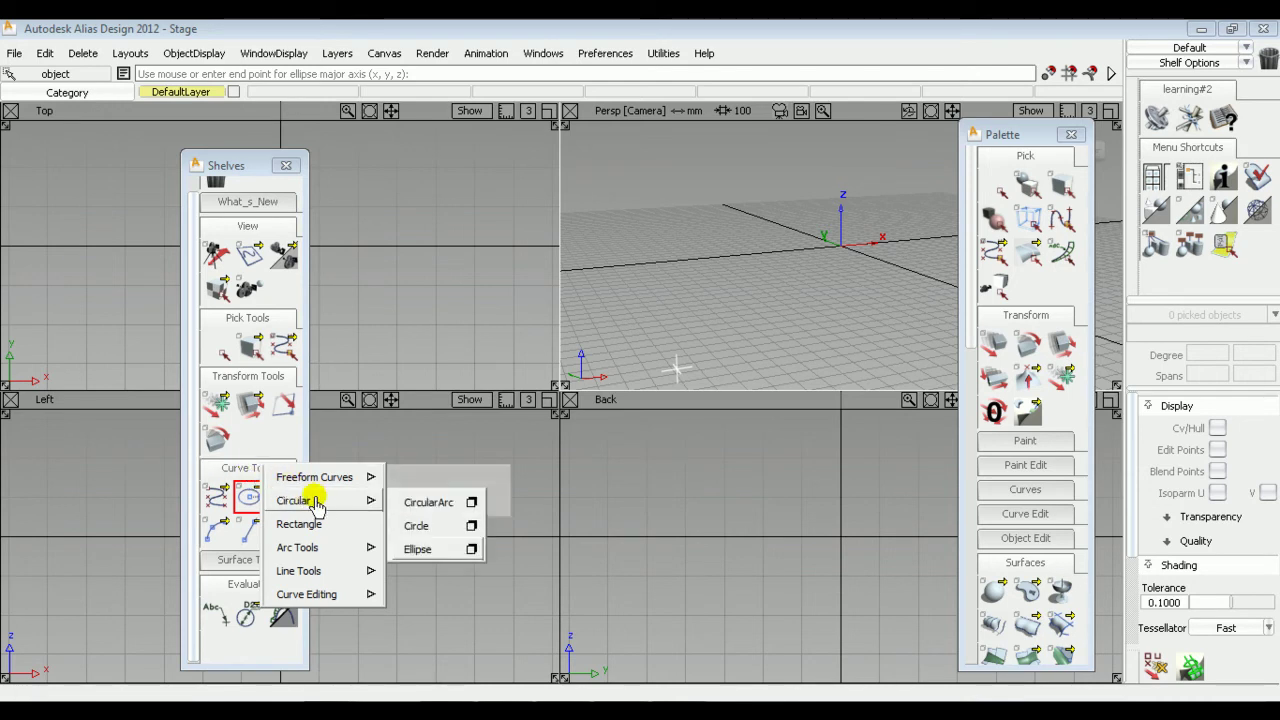
left_click(420, 530)
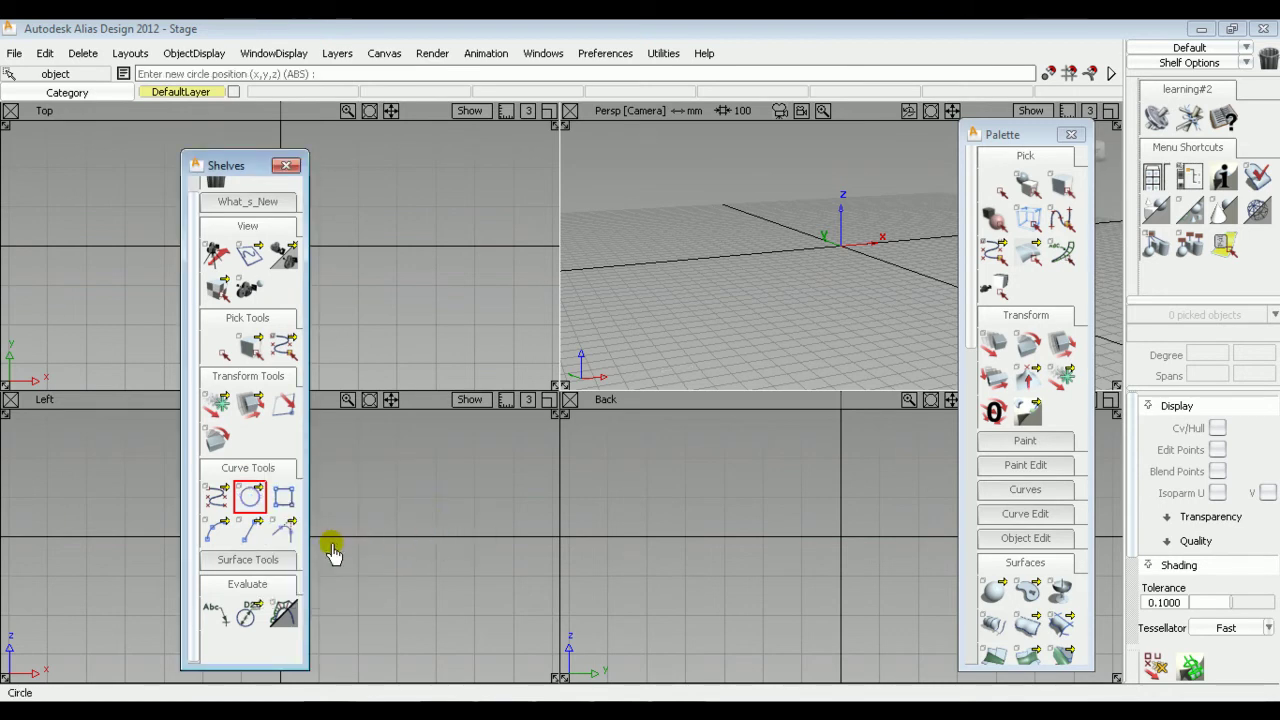
Delete the Circle tool from the Curve Tools shelf.
left_click(248, 502)
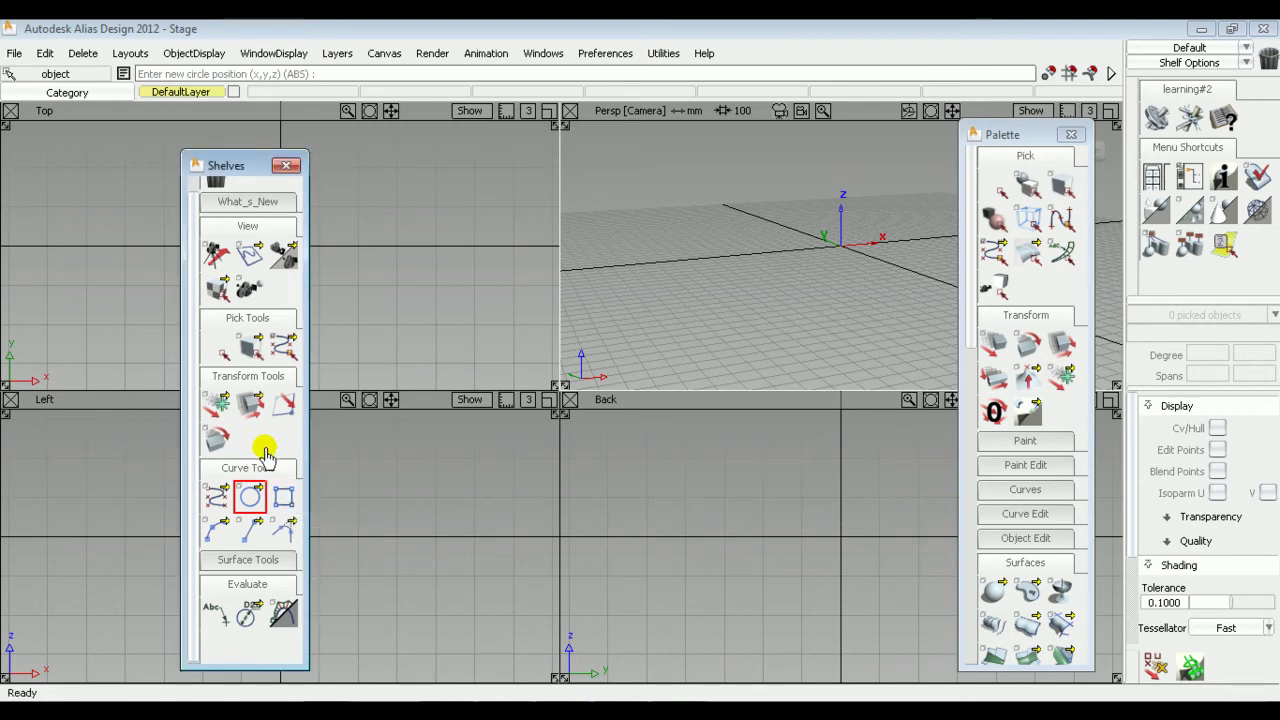
scroll(266, 455, "up", 1)
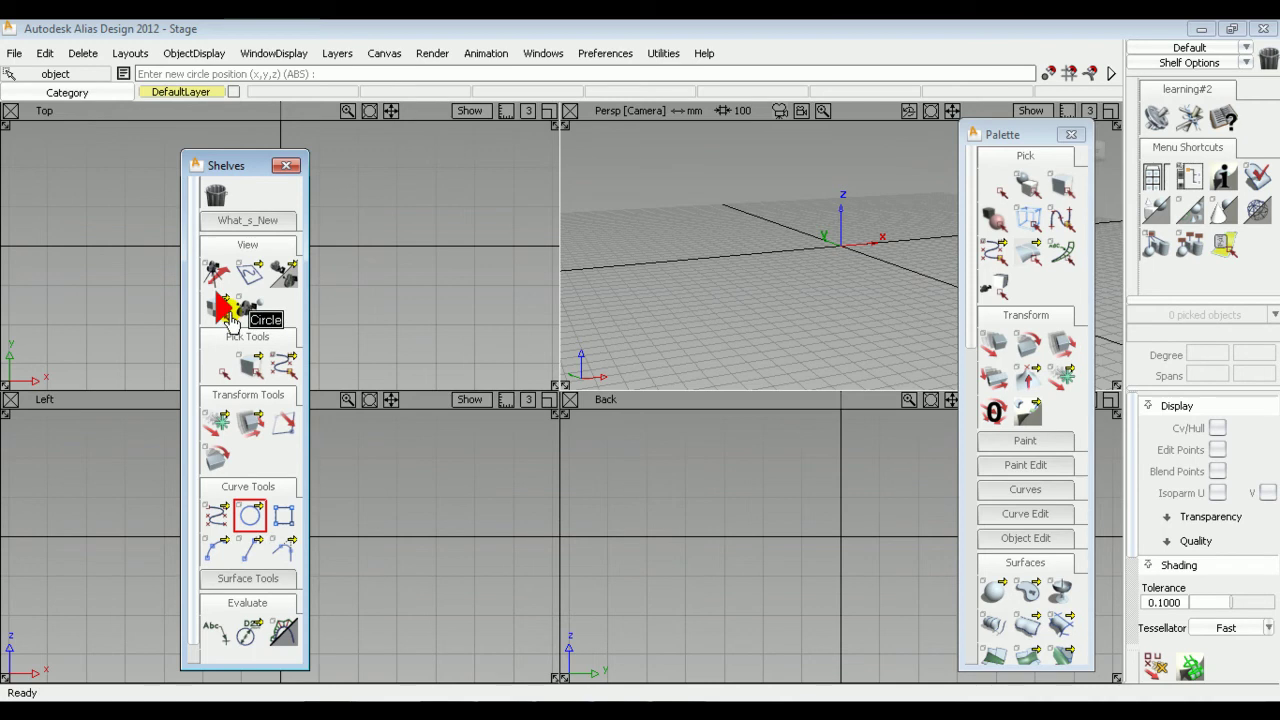
left_click_drag(222, 225, 219, 203)
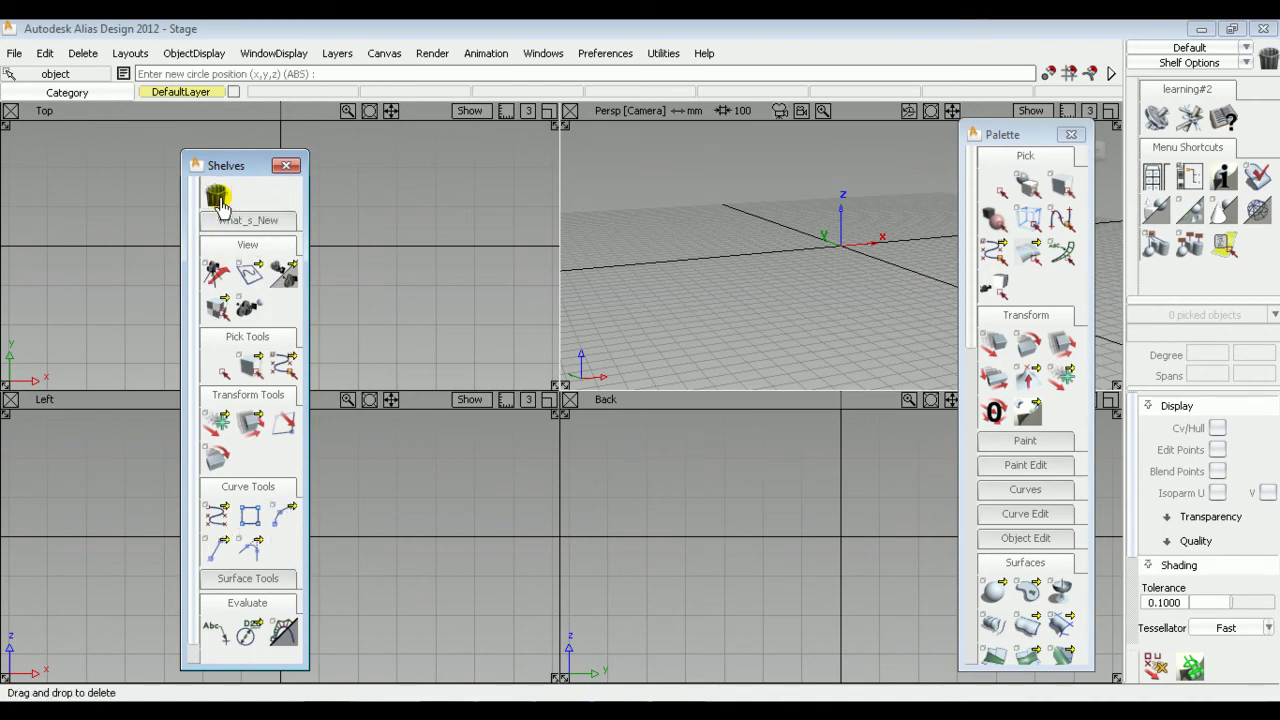
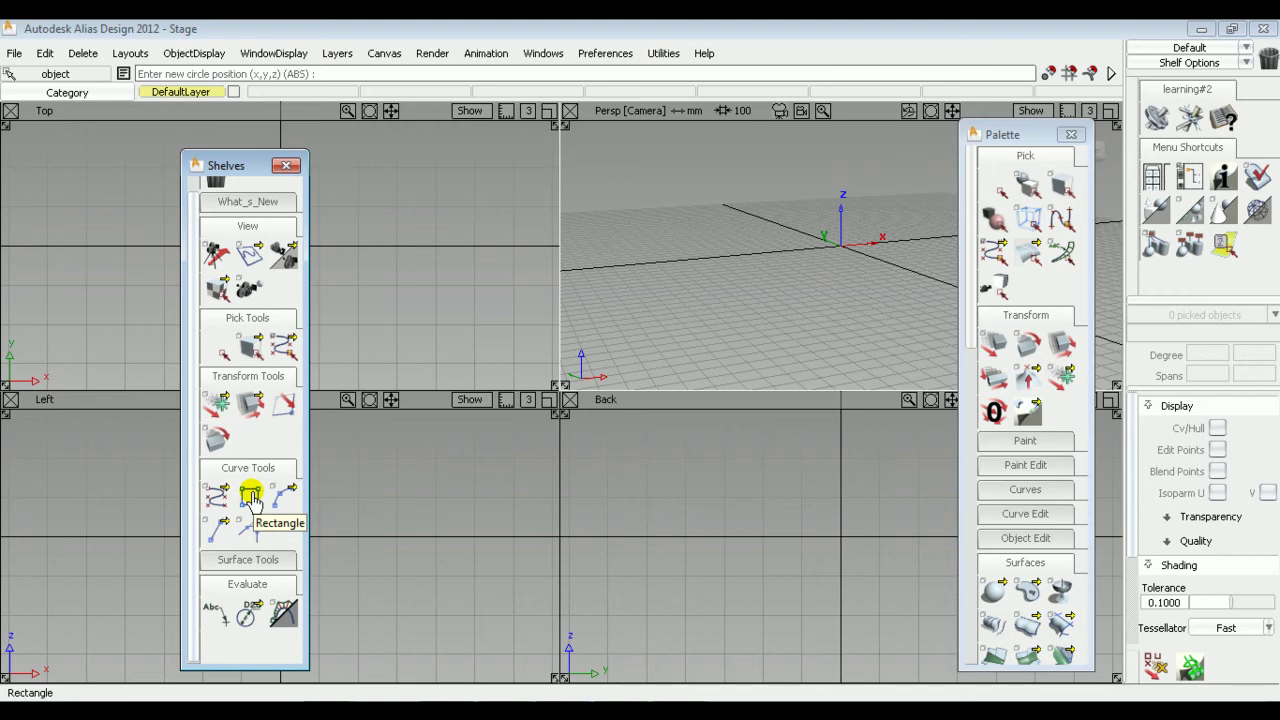
Reorder the Curve Tools shelf so that the Rectangle tool comes first, ahead of the freeform curve tool.
middle_click_drag(251, 497, 216, 540)
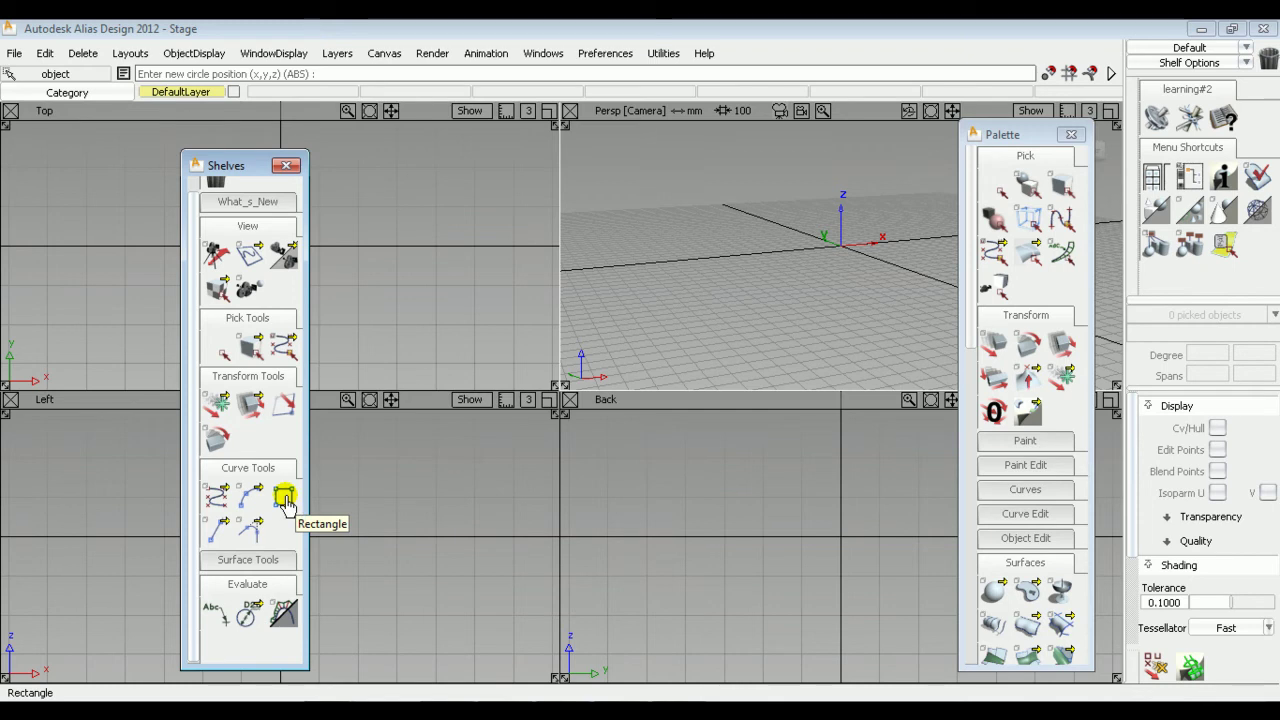
left_click_drag(285, 503, 205, 491)
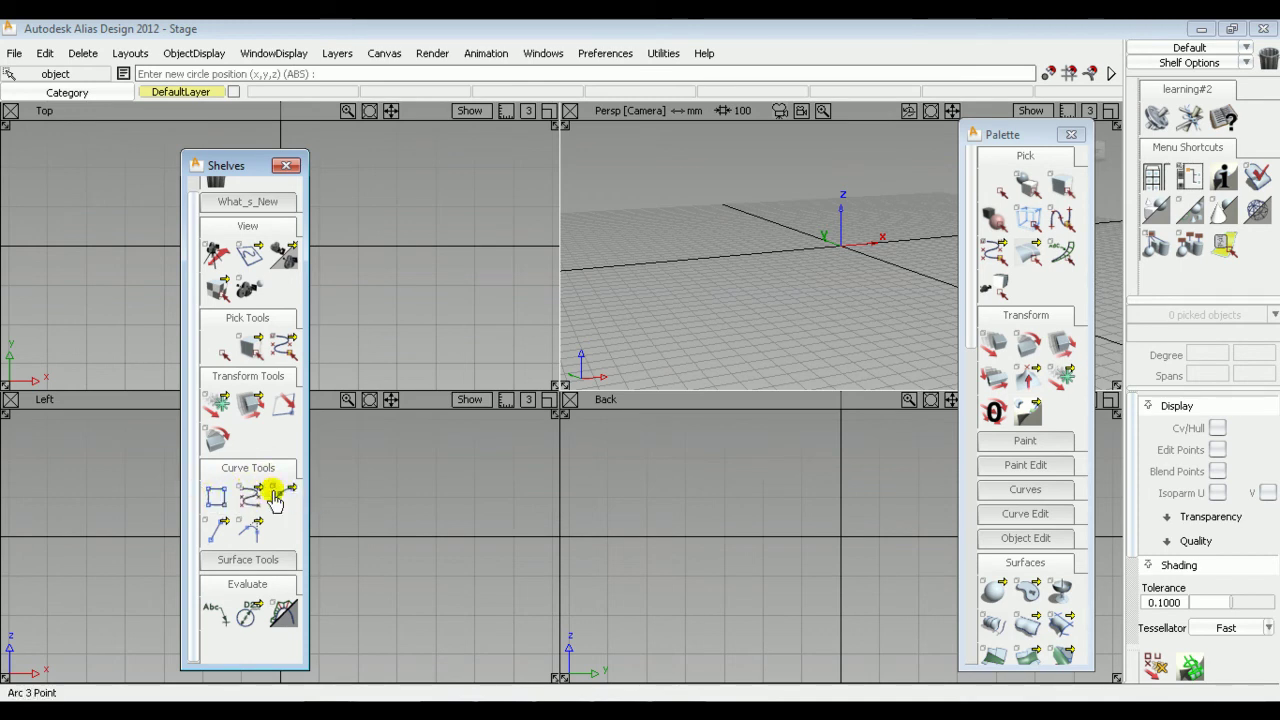
left_click(275, 535)
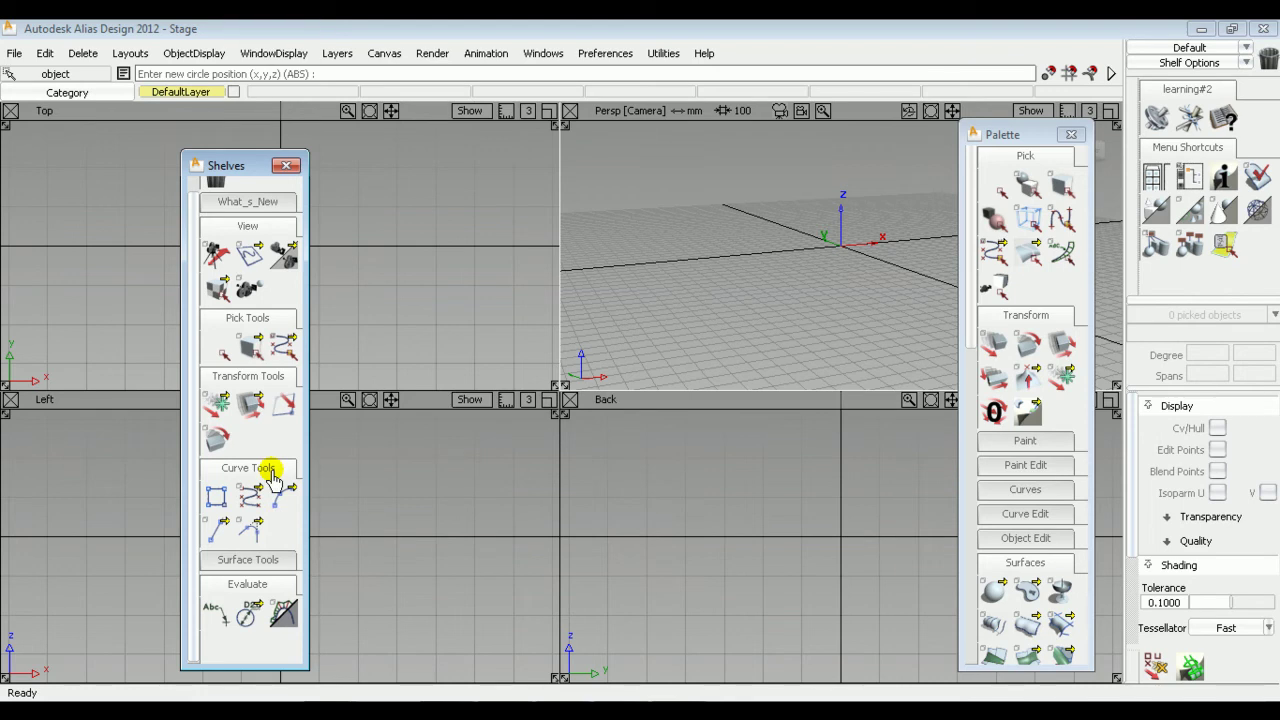
Create a new shelf named cadcim in the Shelves window.
right_click(251, 652)
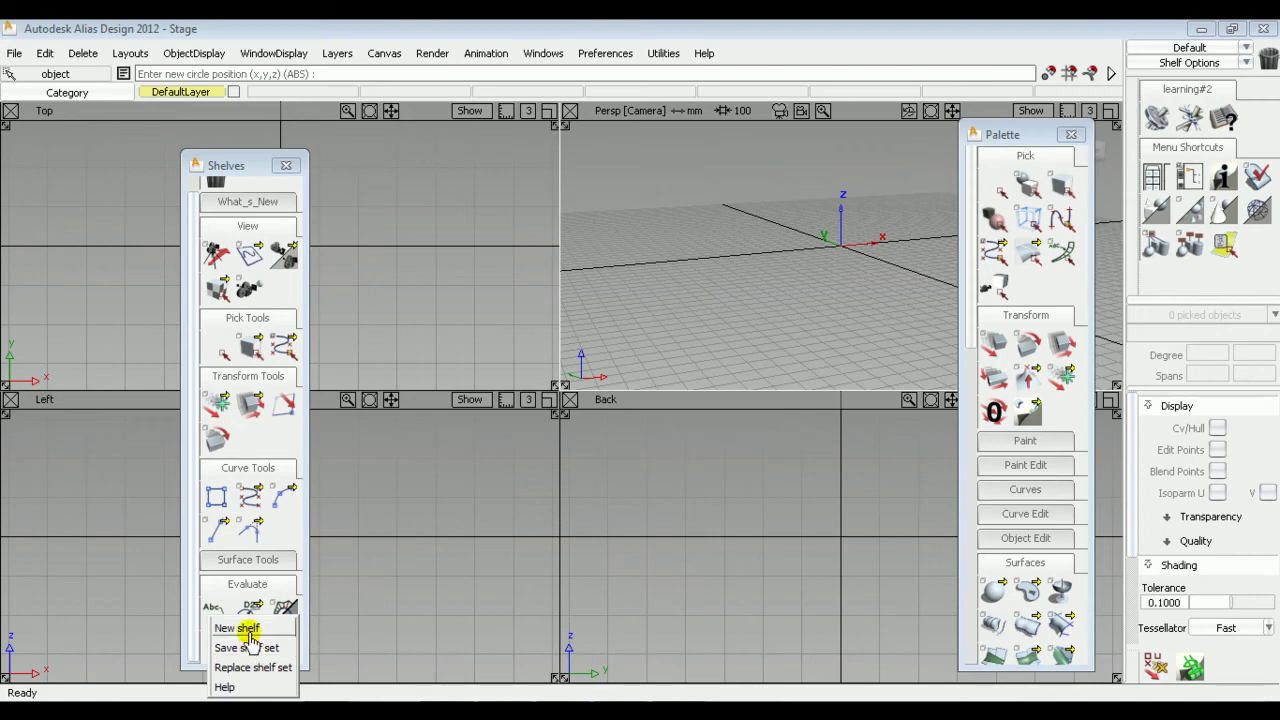
left_click(249, 632)
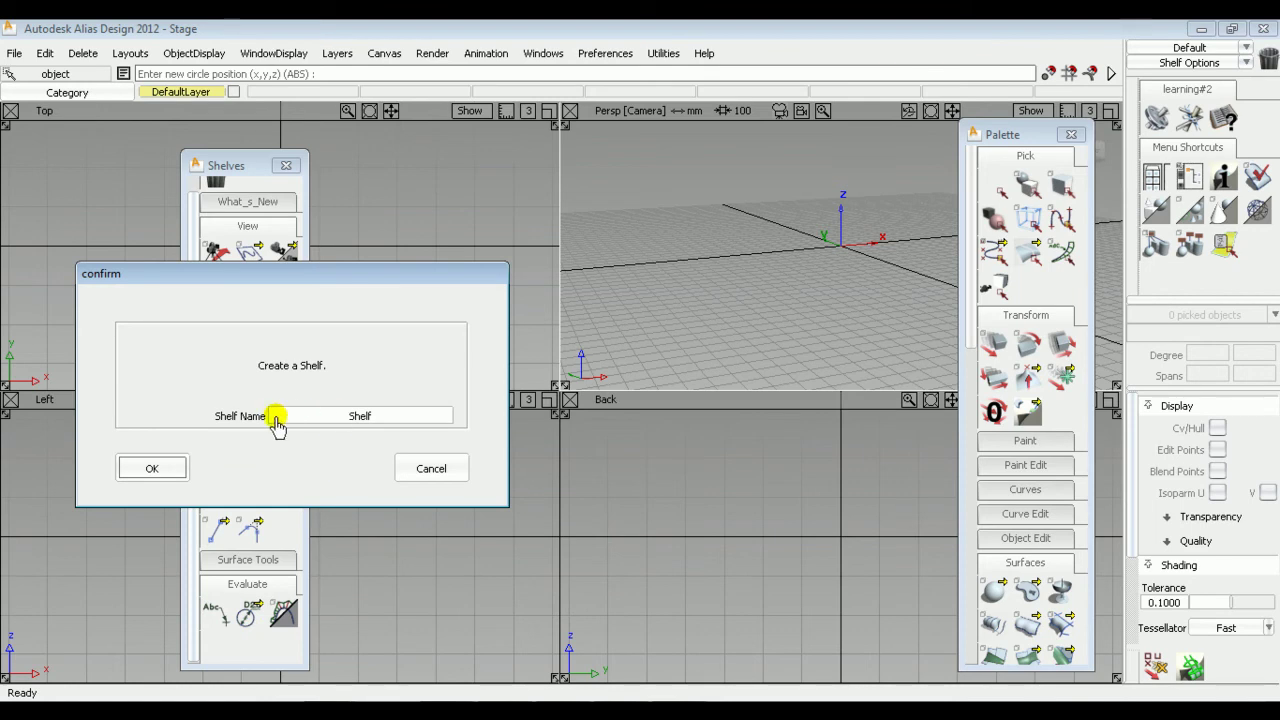
left_click(345, 415)
left_click(414, 420)
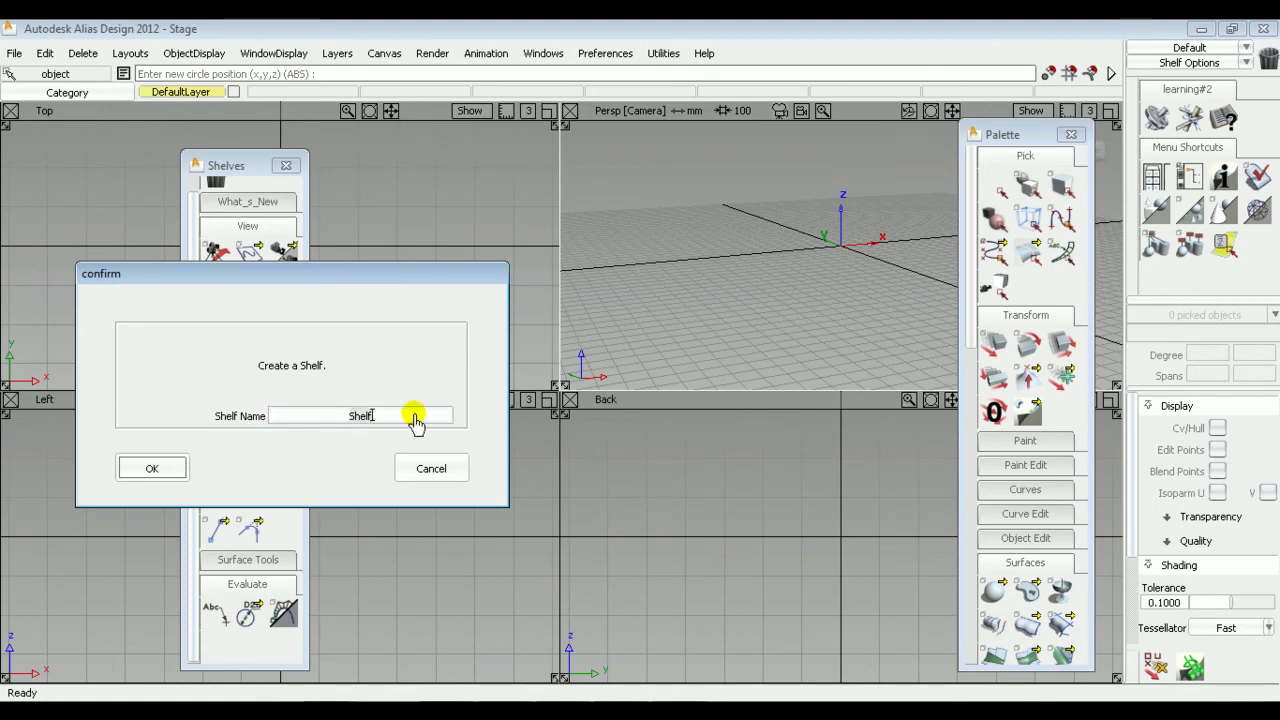
key("BackSpace")
key("BackSpace")
key("BackSpace")
key("BackSpace")
key("BackSpace")
type("cadcim")
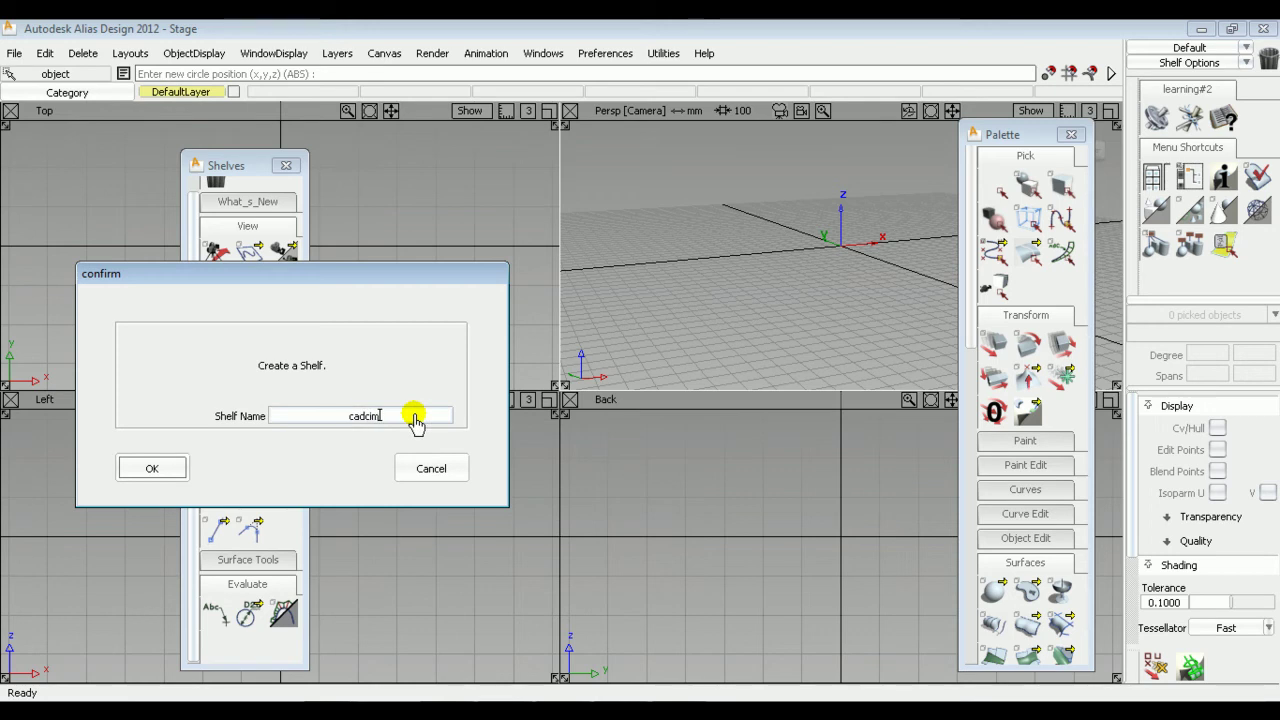
left_click(175, 470)
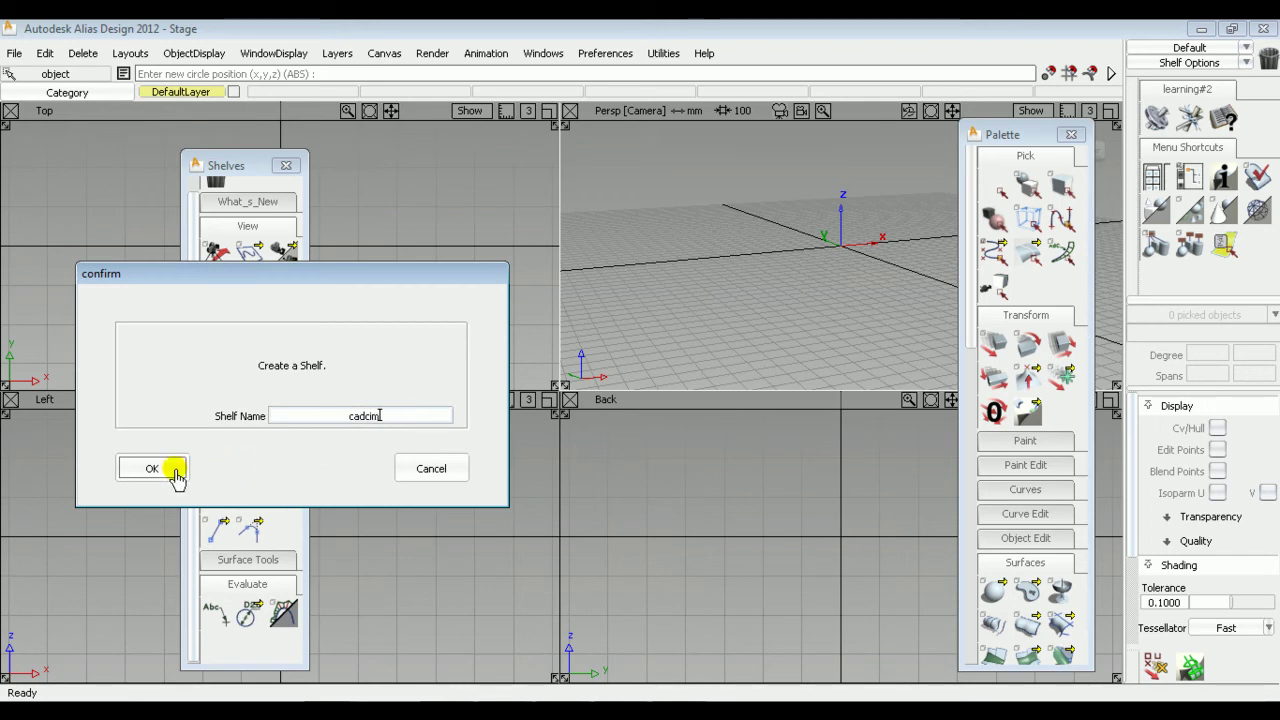
Collapse the Evaluate and Transform Tools shelves.
scroll(265, 478, "down", 1)
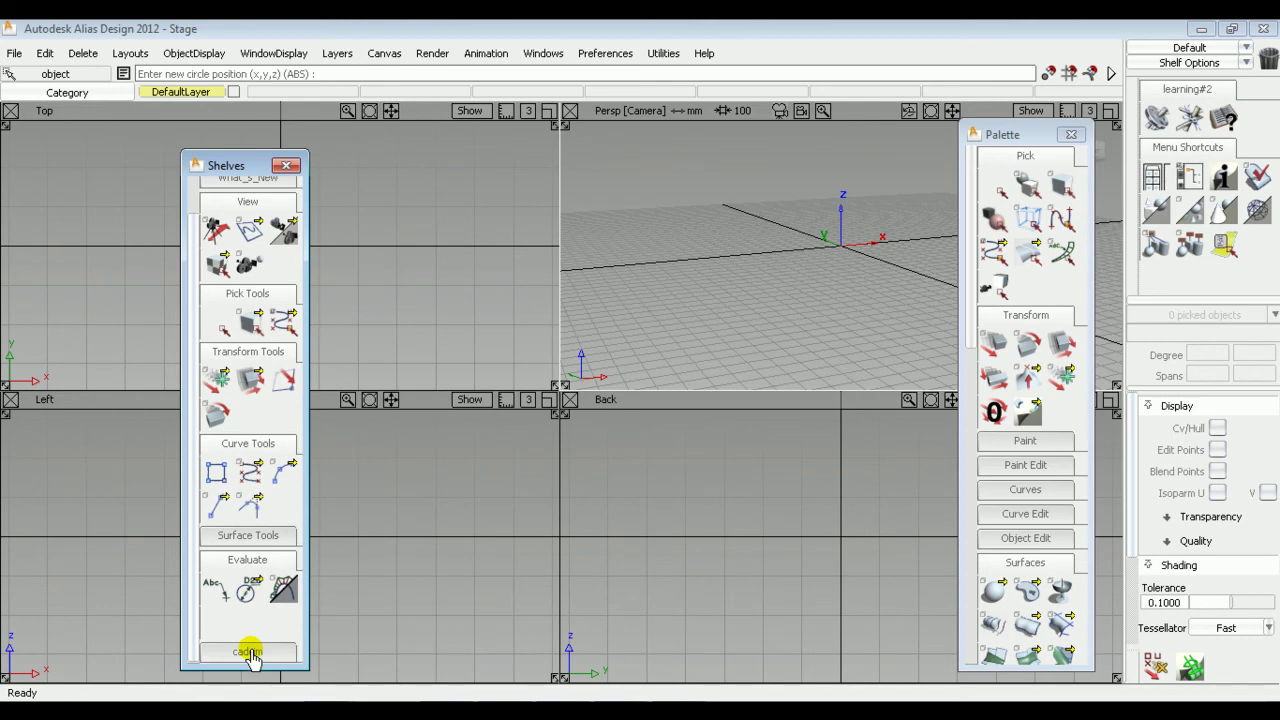
scroll(250, 652, "up", 2)
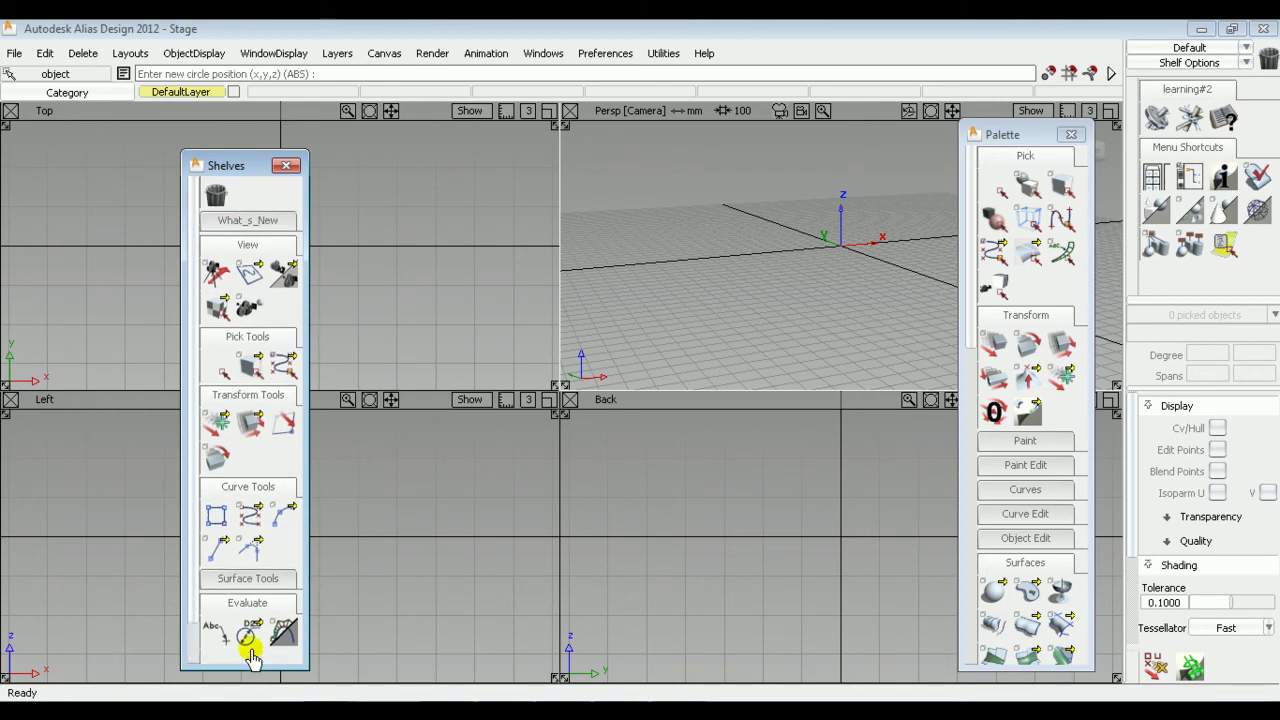
scroll(250, 652, "down", 2)
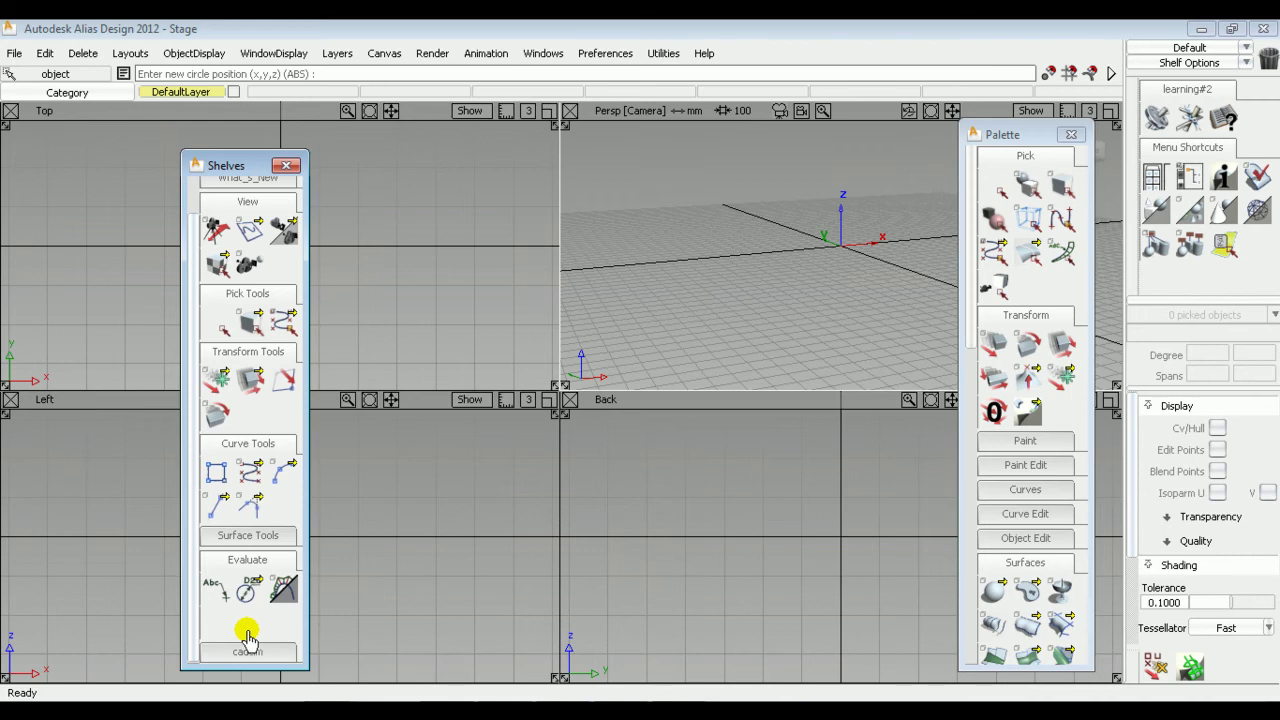
scroll(257, 550, "up", 1)
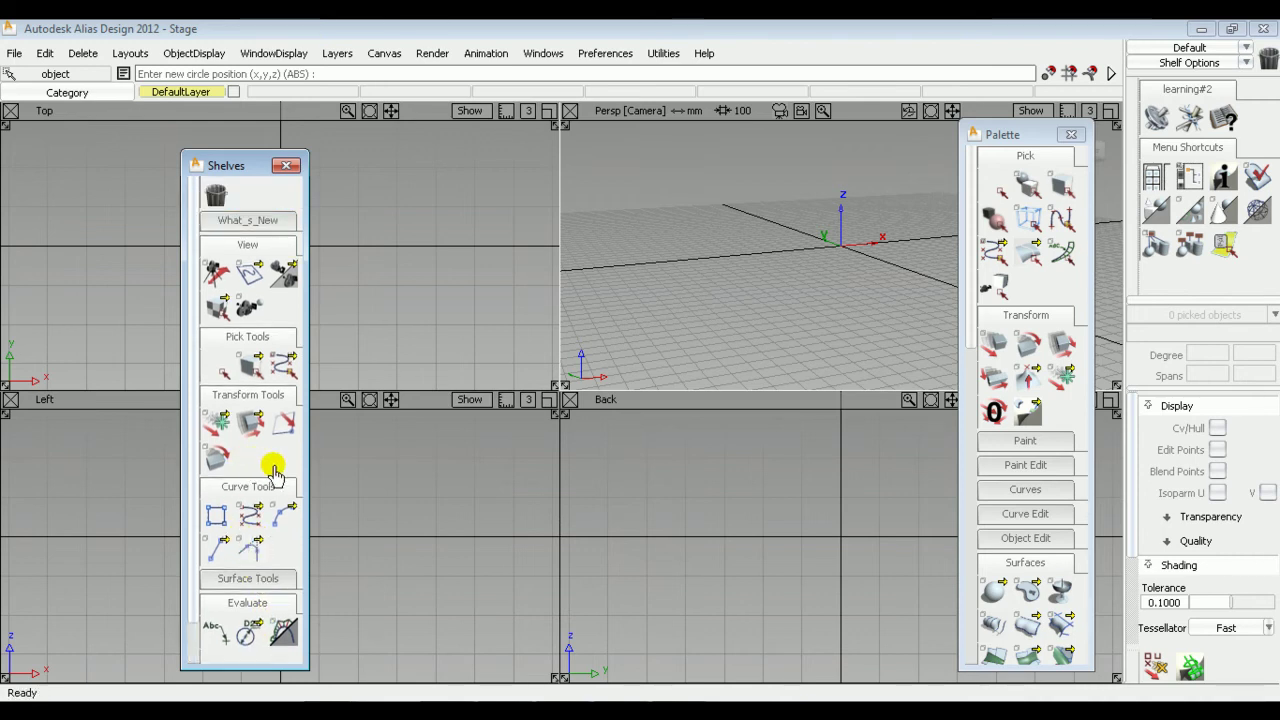
scroll(242, 447, "down", 1)
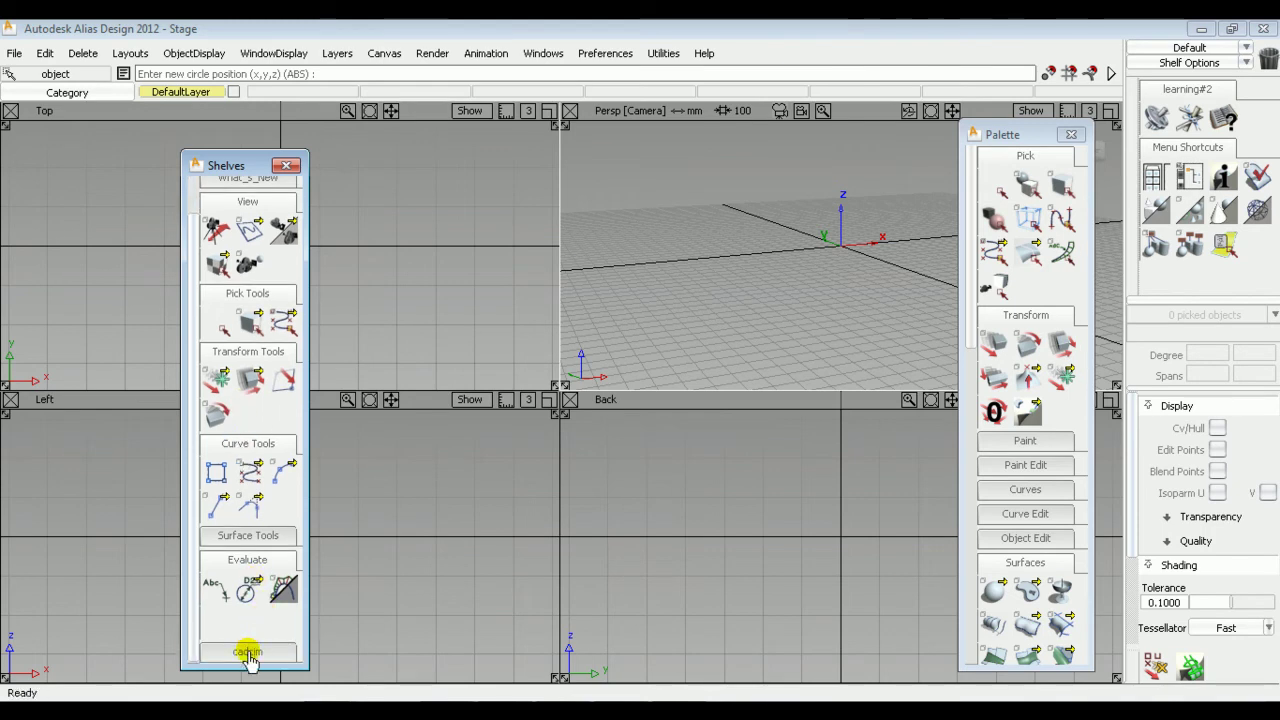
scroll(240, 640, "up", 1)
scroll(235, 610, "down", 1)
left_click(250, 568)
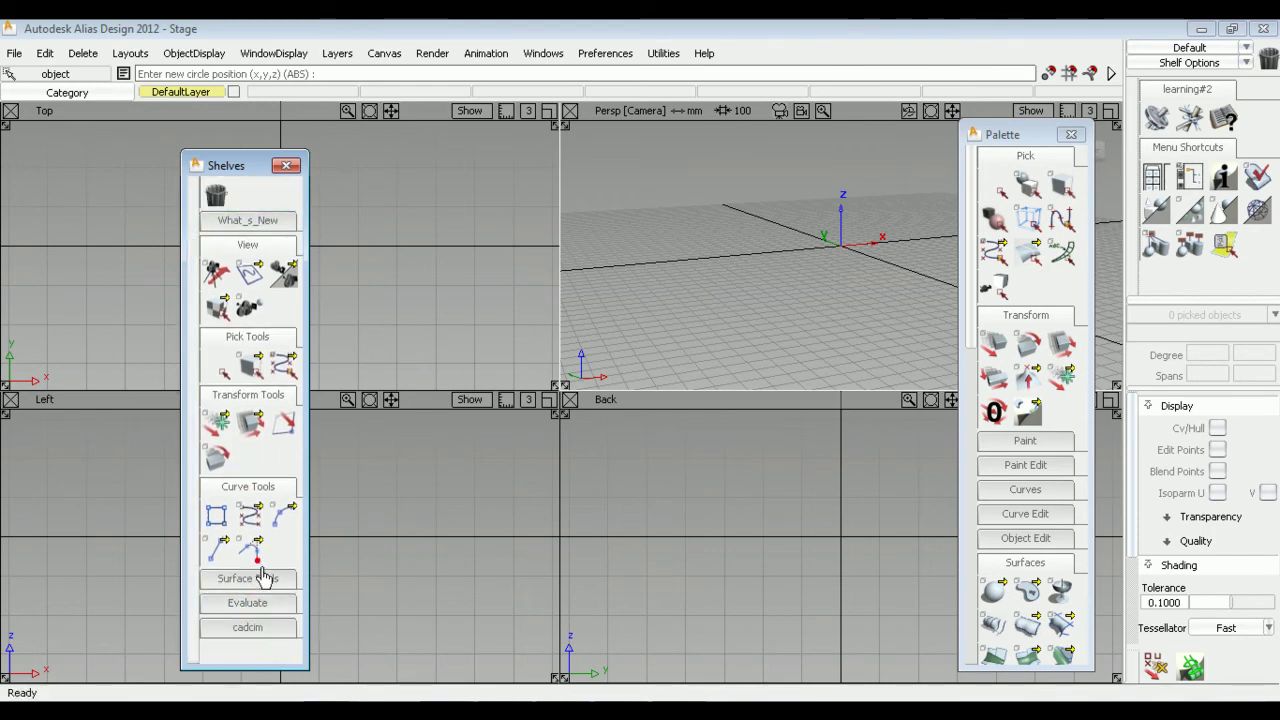
left_click(248, 394)
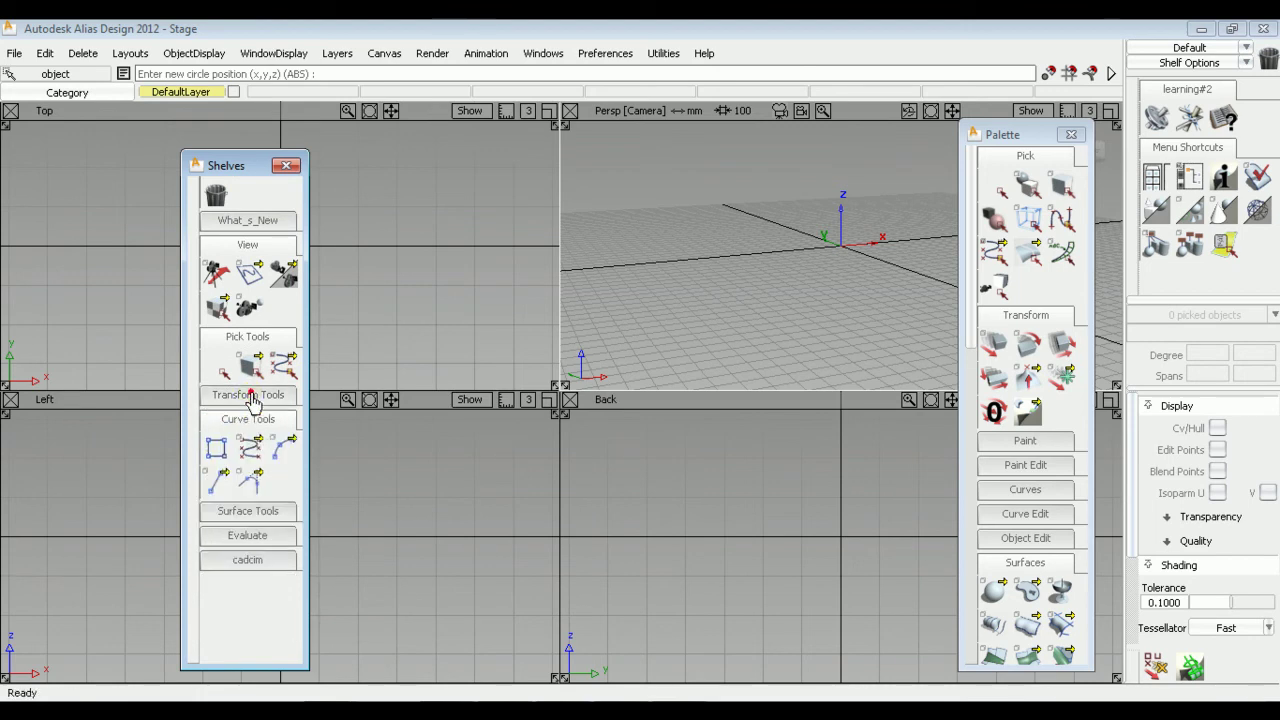
Expand the cadcim shelf and delete it from the shelf set.
left_click(256, 566)
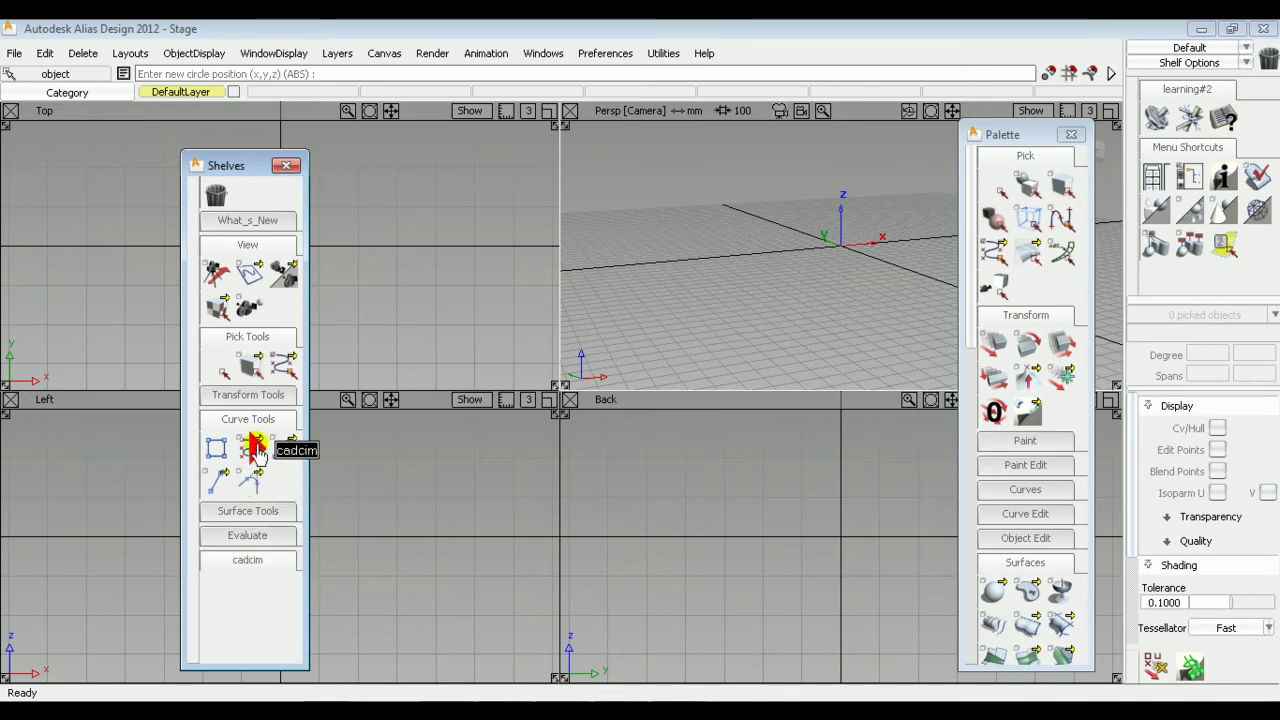
left_click_drag(224, 228, 222, 205)
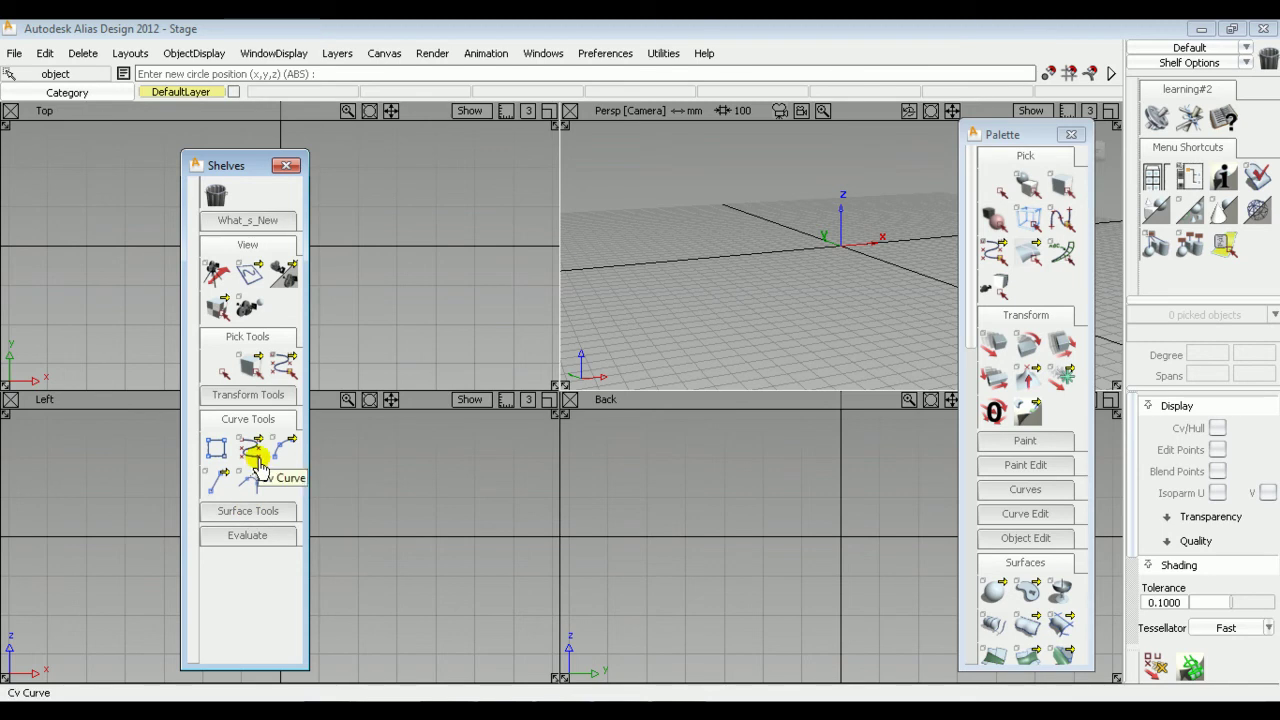
Close the Shelves and Palette windows.
left_click(287, 166)
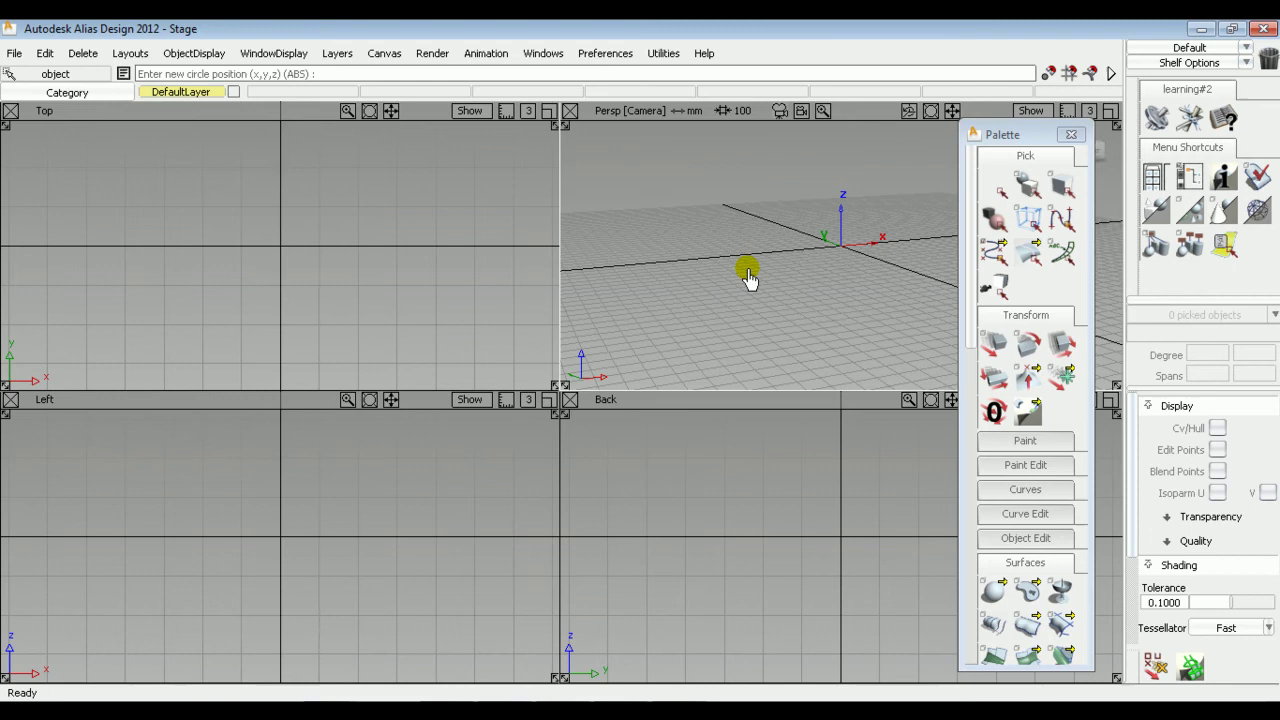
left_click(1071, 134)
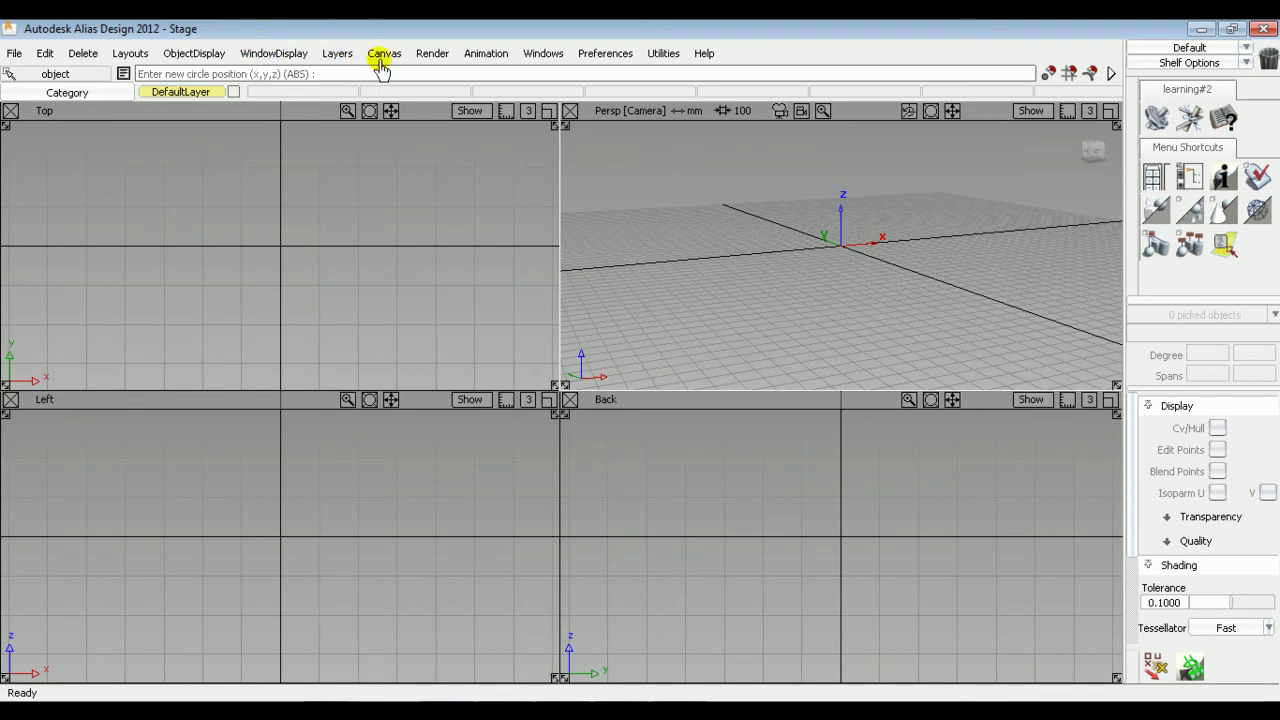
left_click(438, 57)
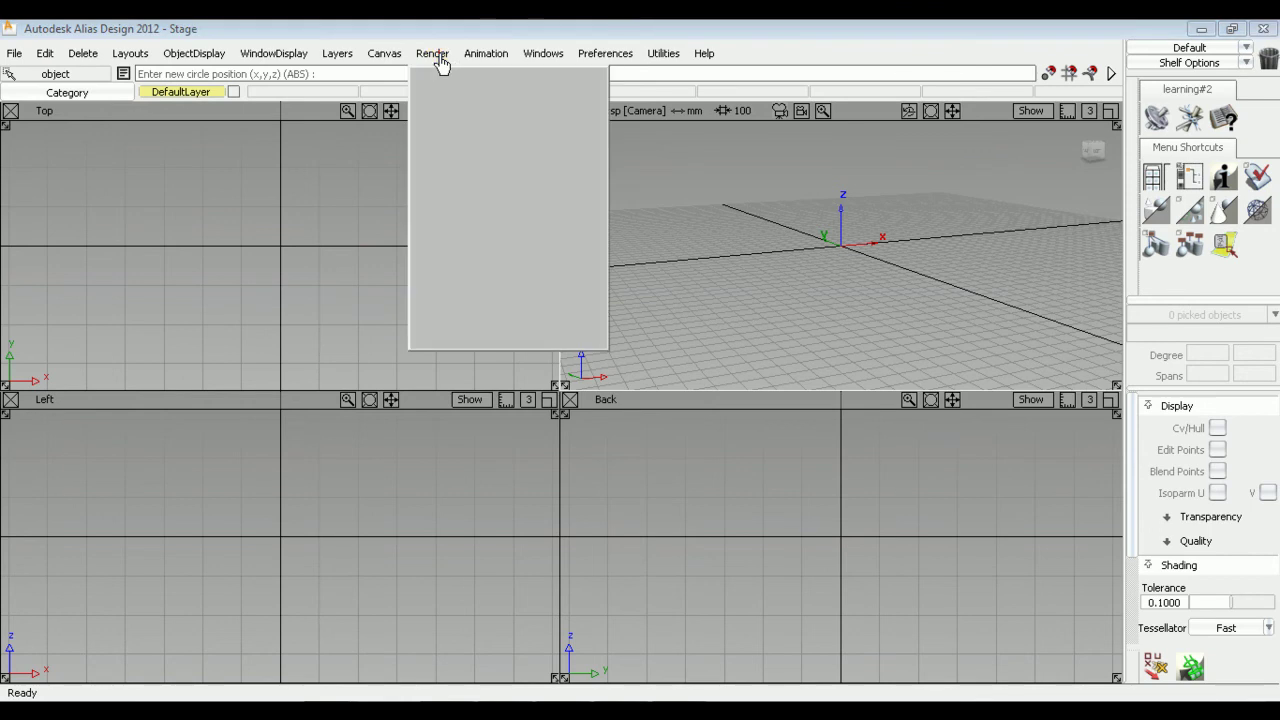
left_click(487, 58)
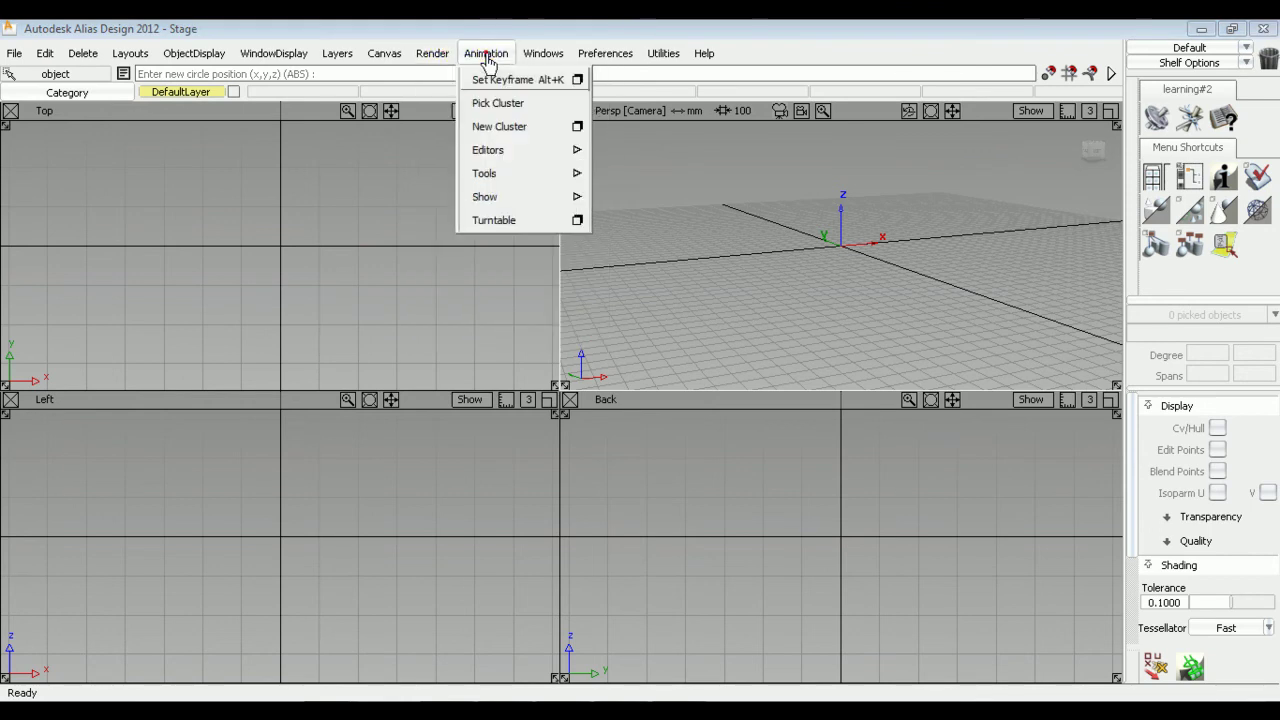
left_click(542, 55)
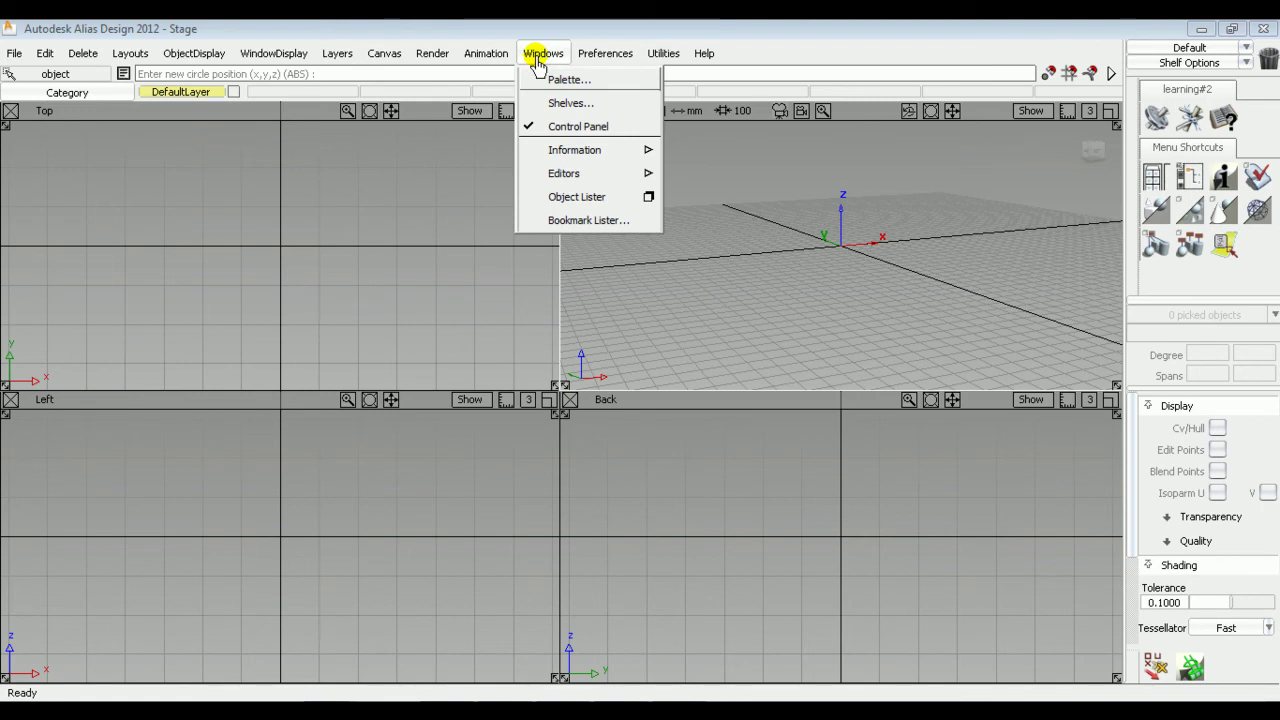
left_click(704, 55)
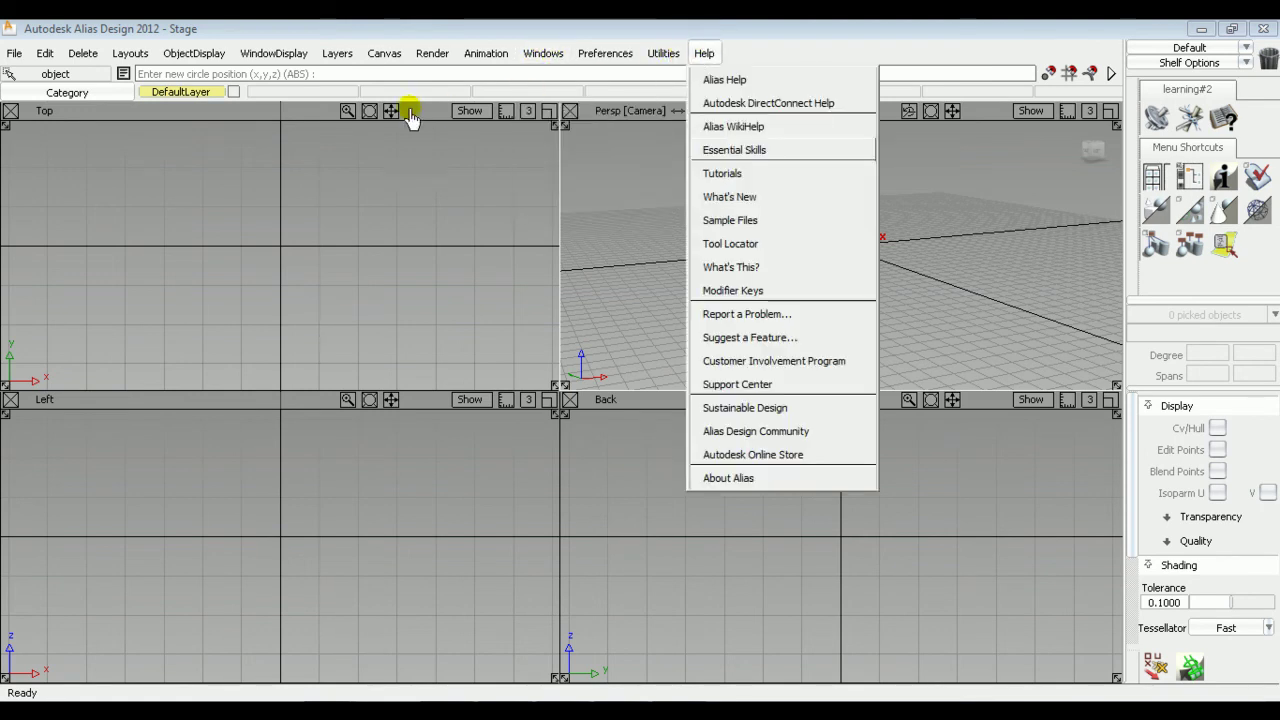
left_click(127, 55)
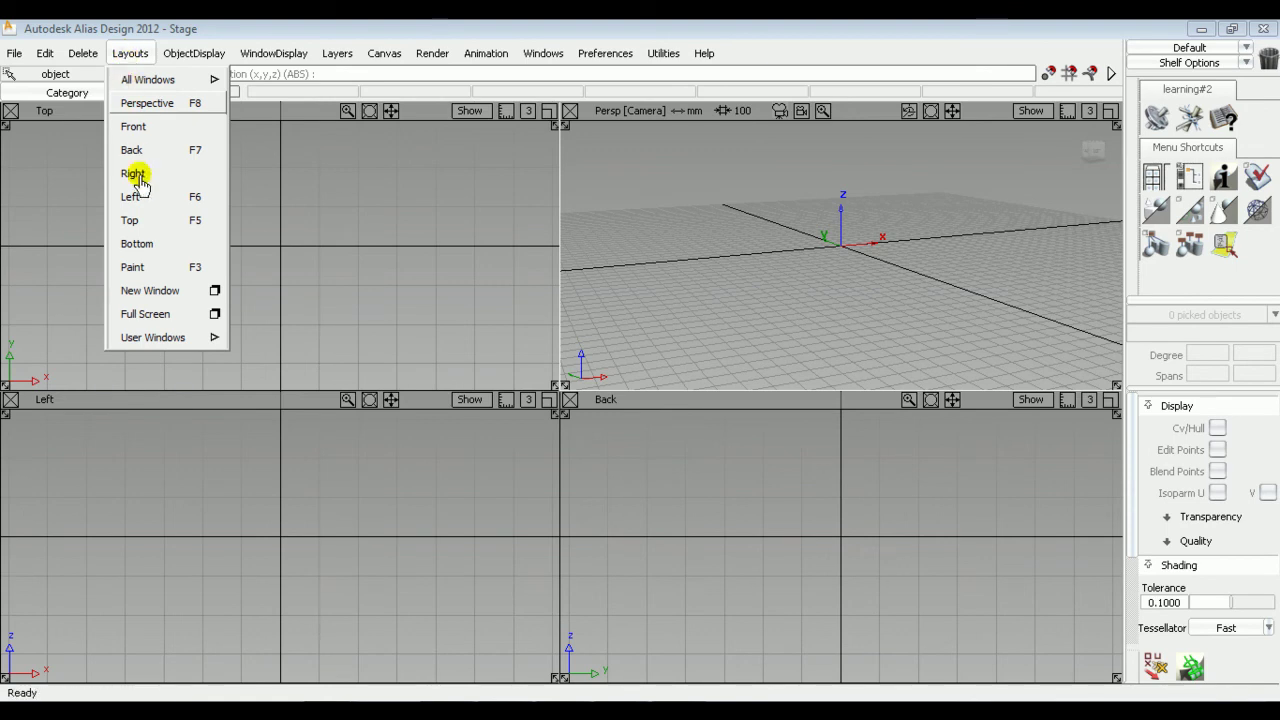
left_click(295, 188)
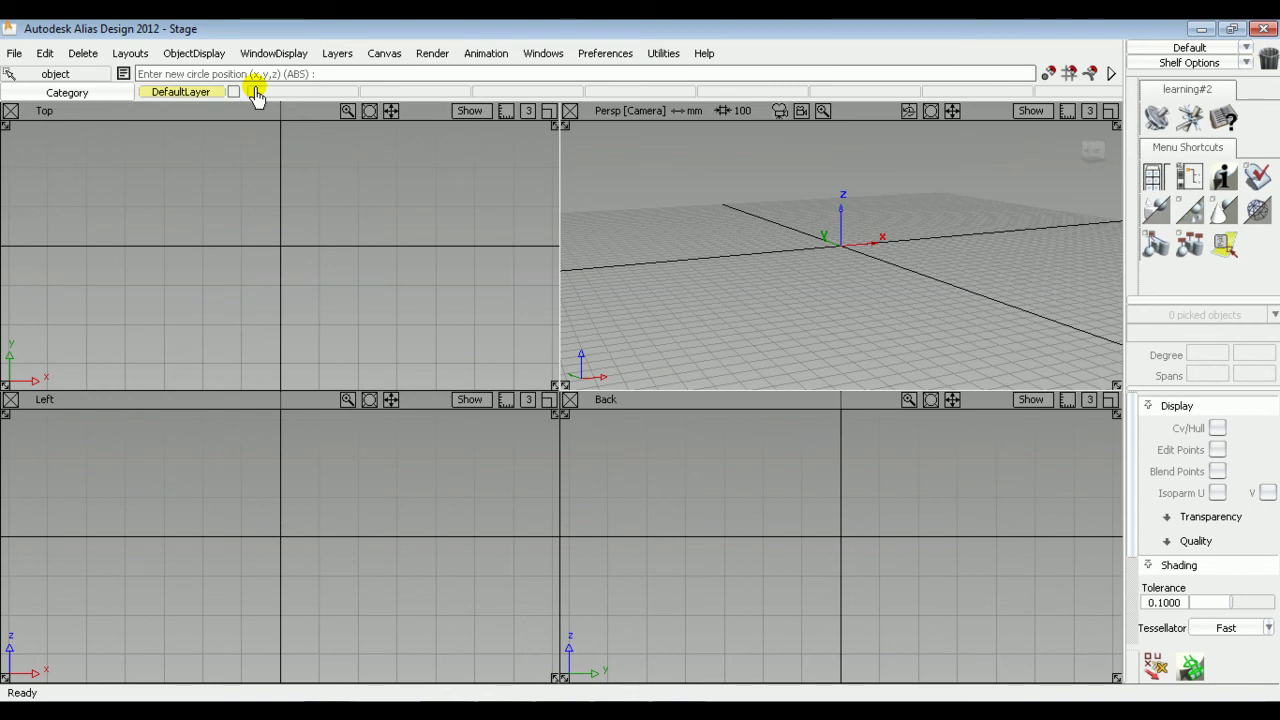
Examine the earlier prompts and entries in the Promptline History, and close it when done.
left_click(123, 74)
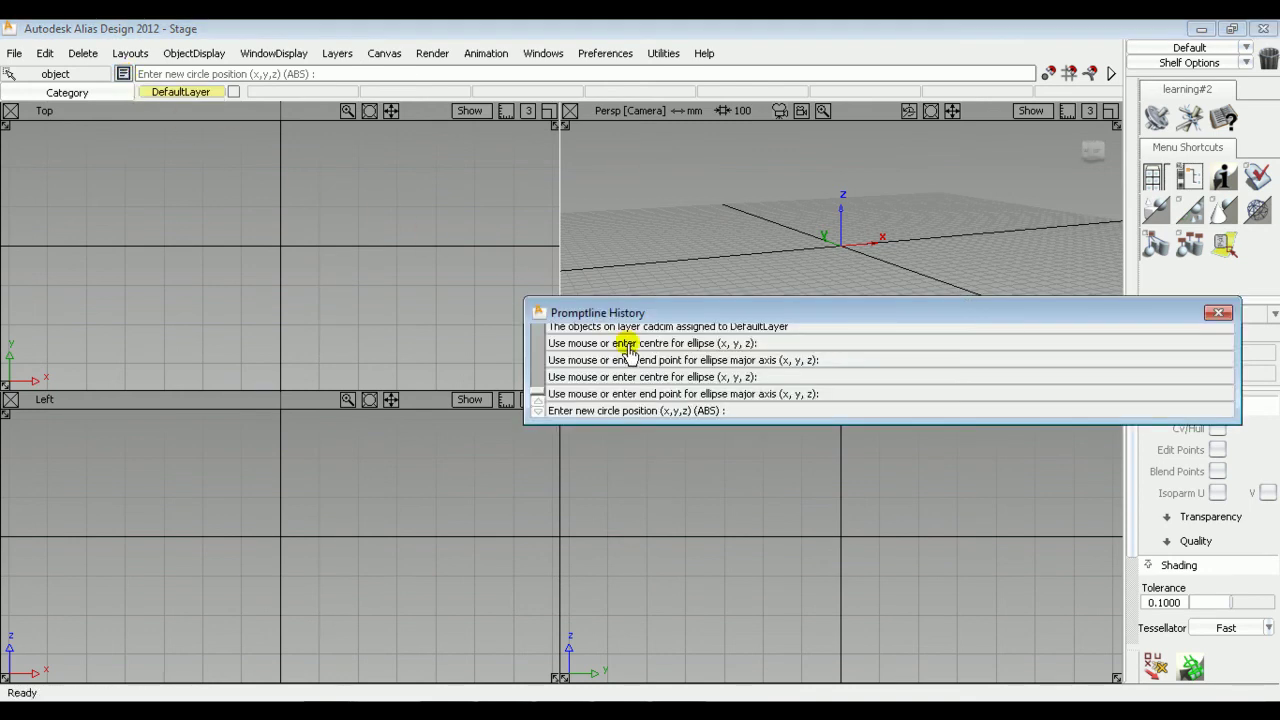
scroll(651, 392, "up", 6)
scroll(660, 395, "up", 5)
scroll(662, 398, "up", 8)
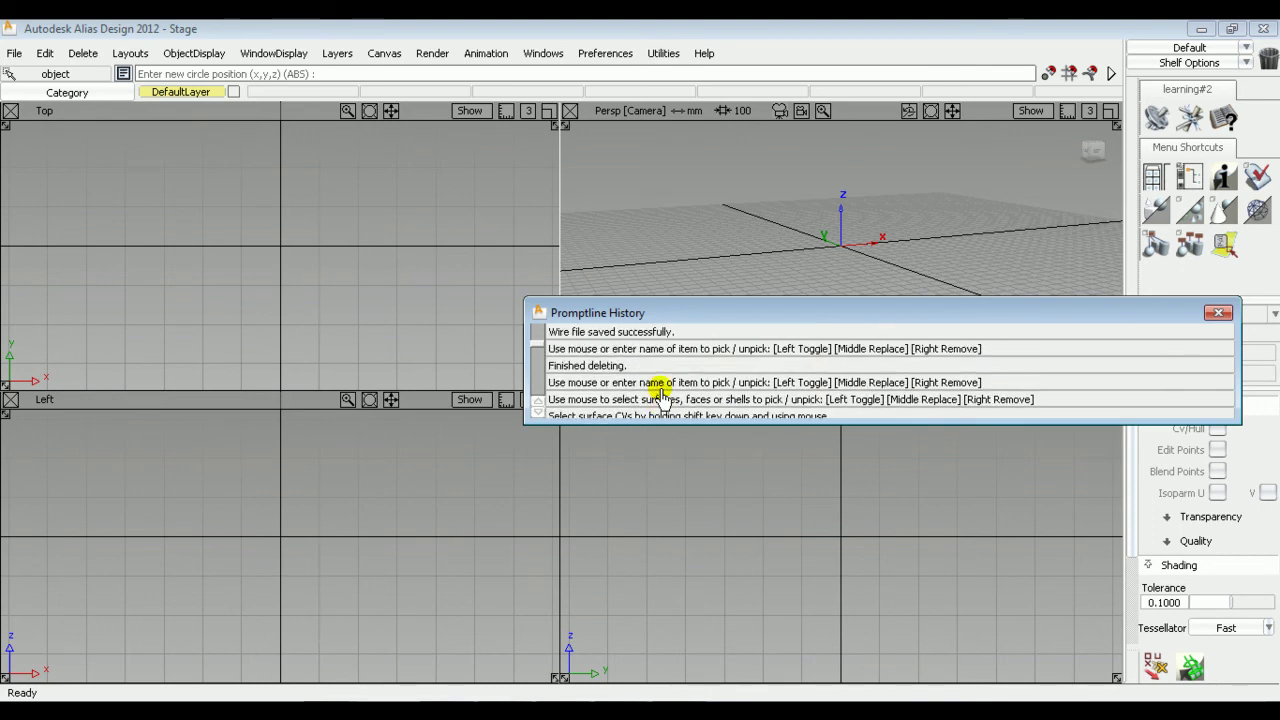
scroll(740, 378, "up", 5)
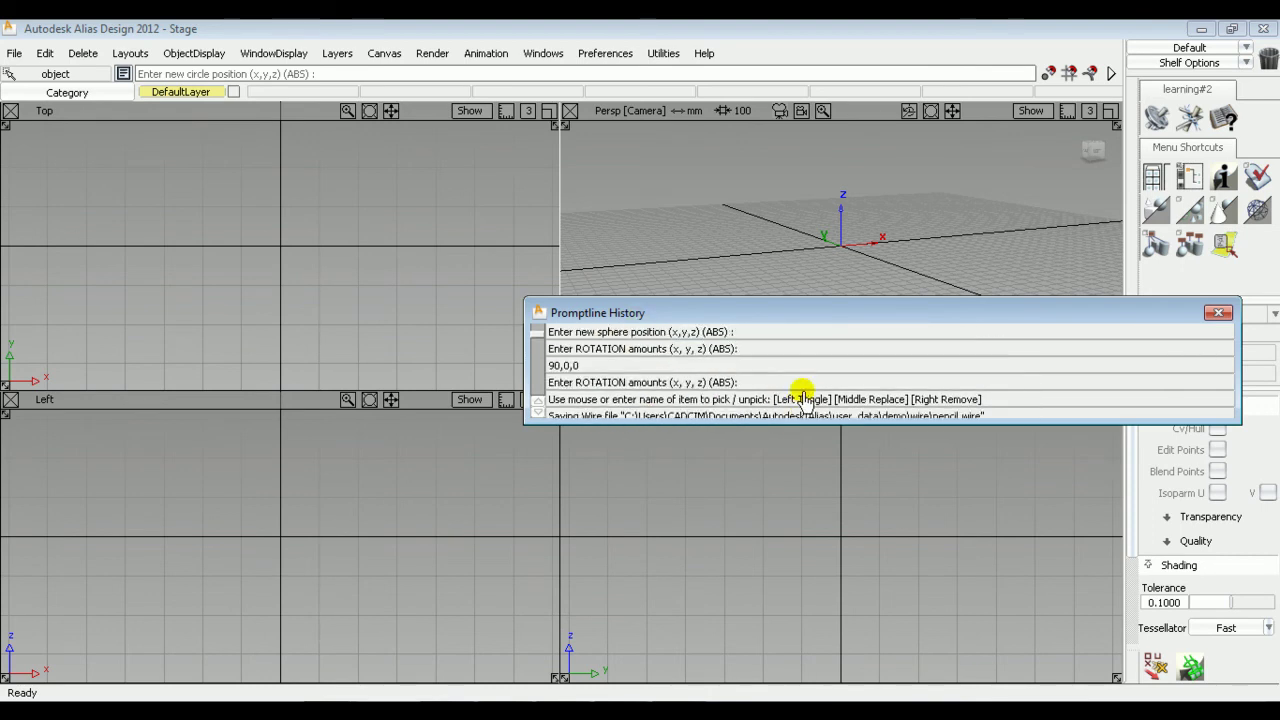
scroll(781, 384, "down", 4)
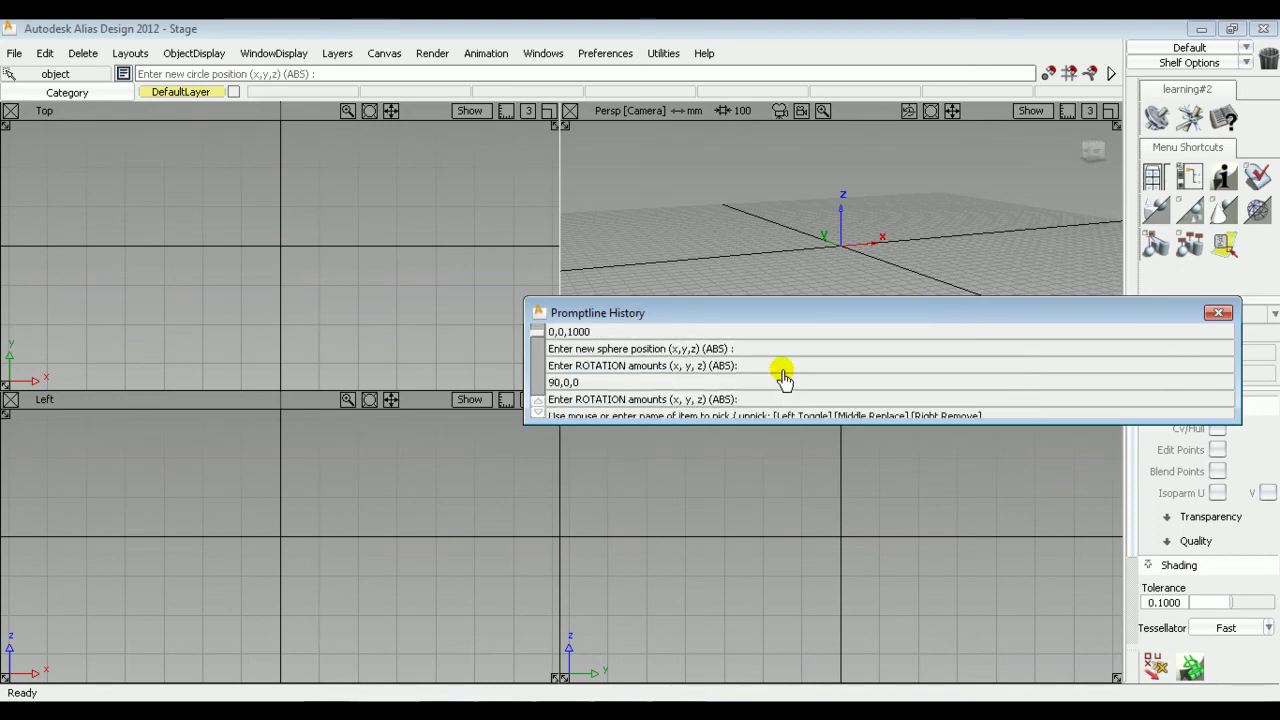
scroll(781, 374, "down", 8)
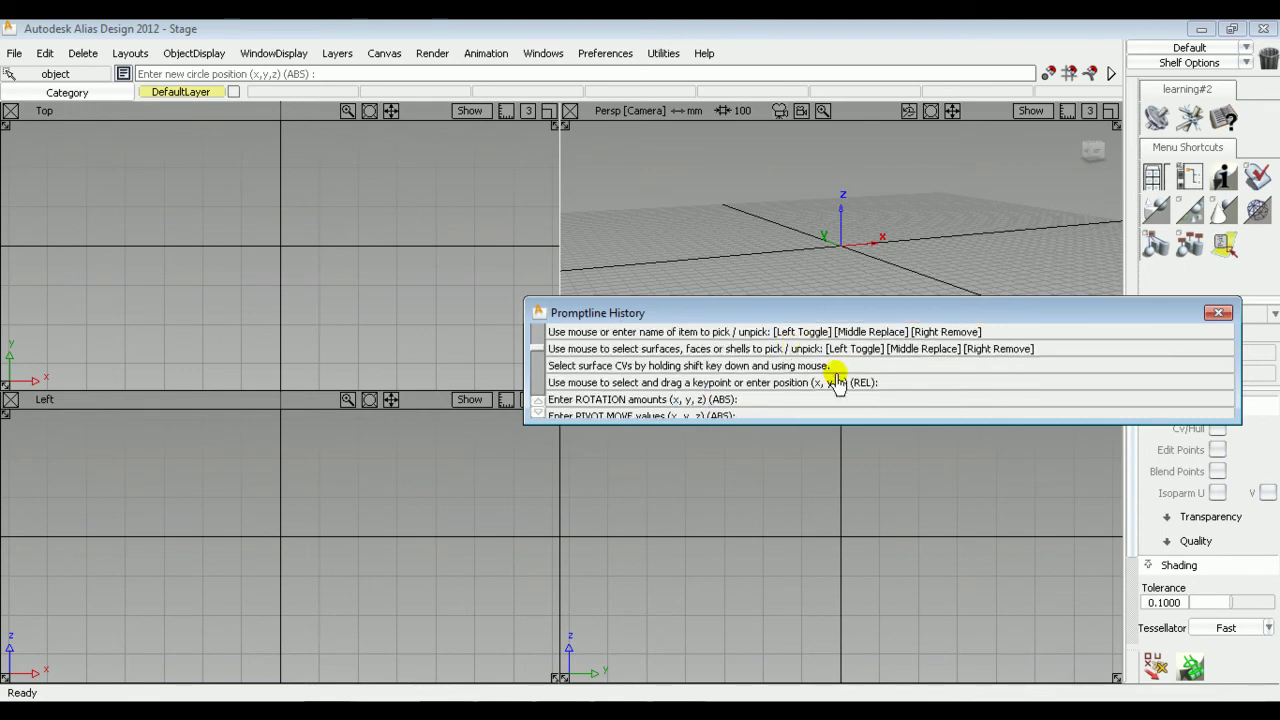
left_click(1218, 312)
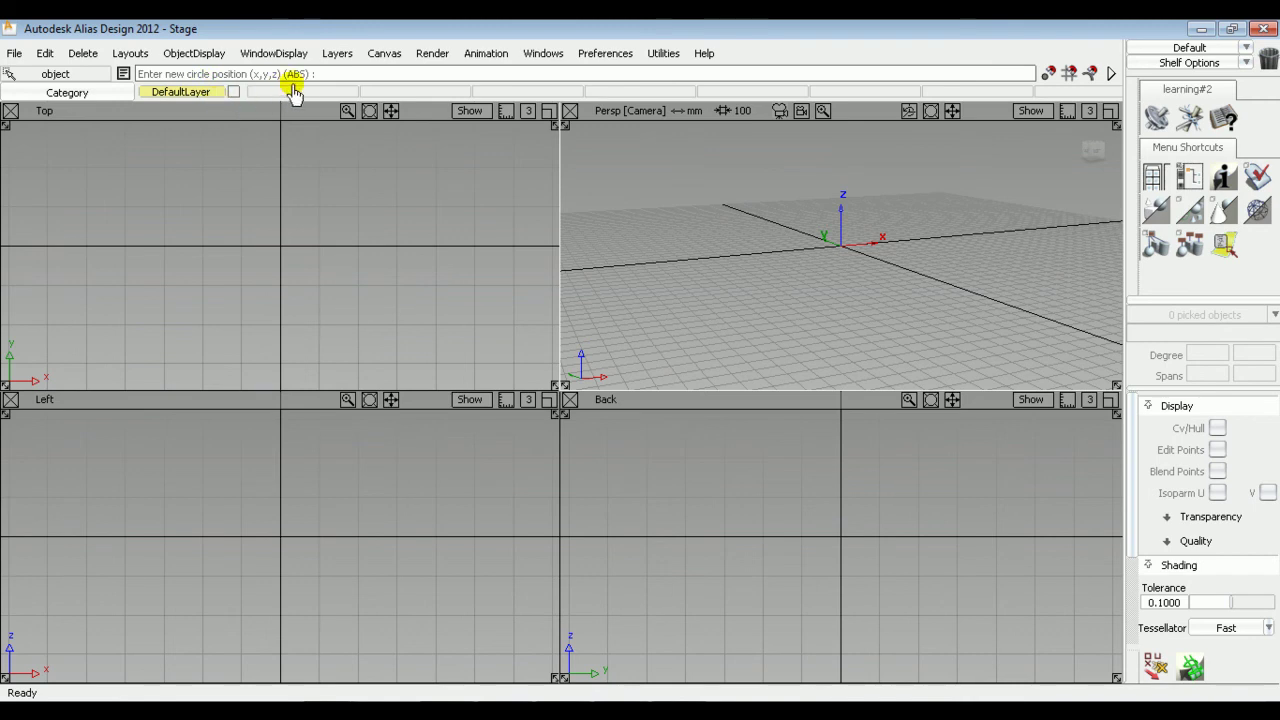
Create a new layer and rename it cadcim.
left_click(339, 54)
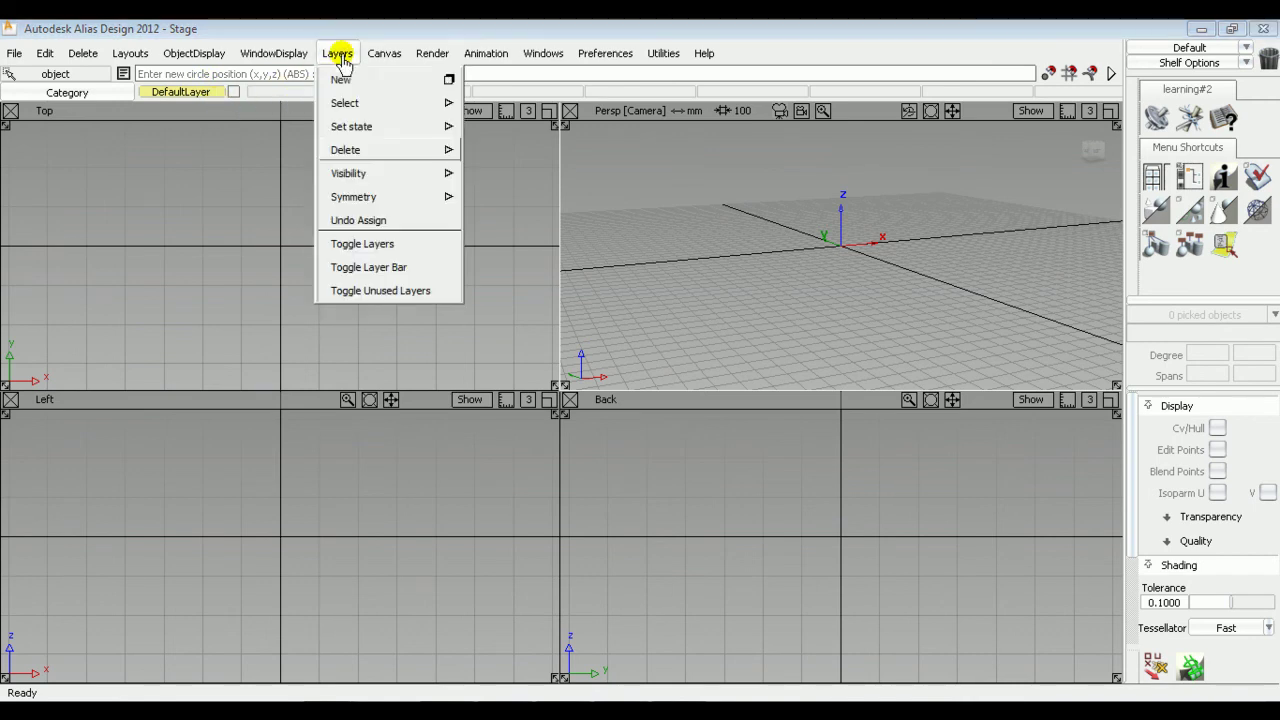
left_click(341, 80)
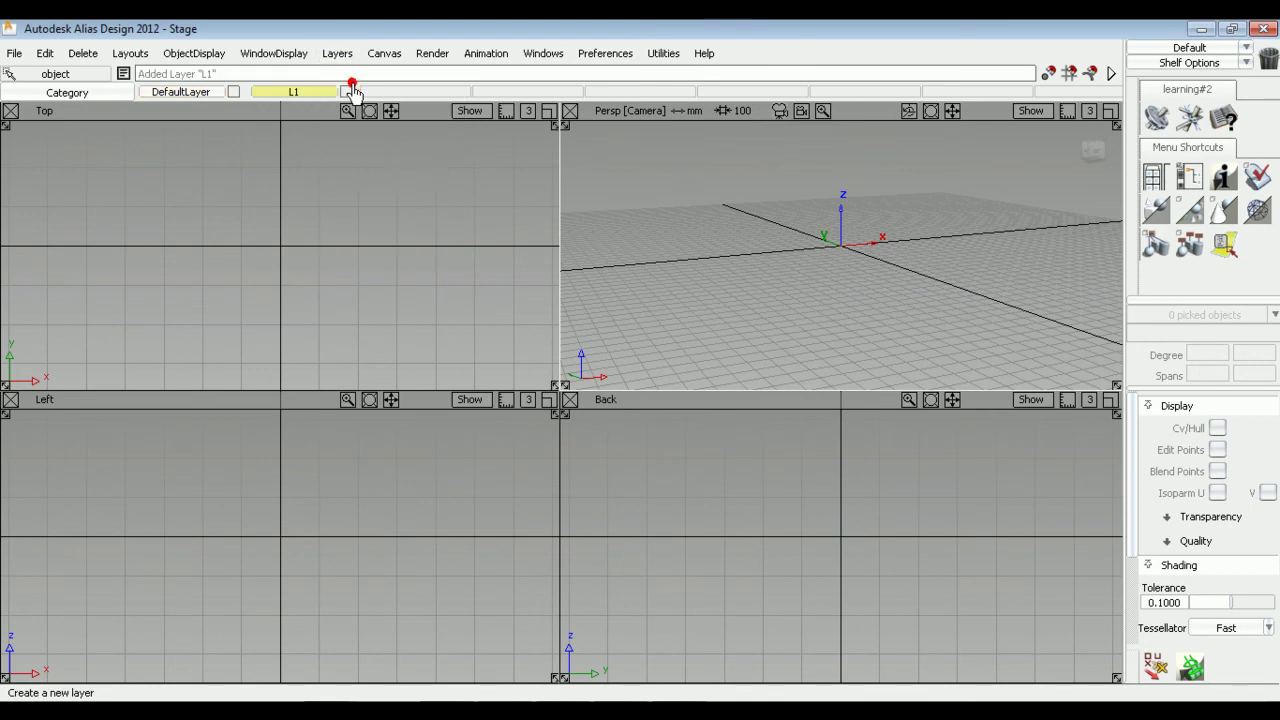
key("c")
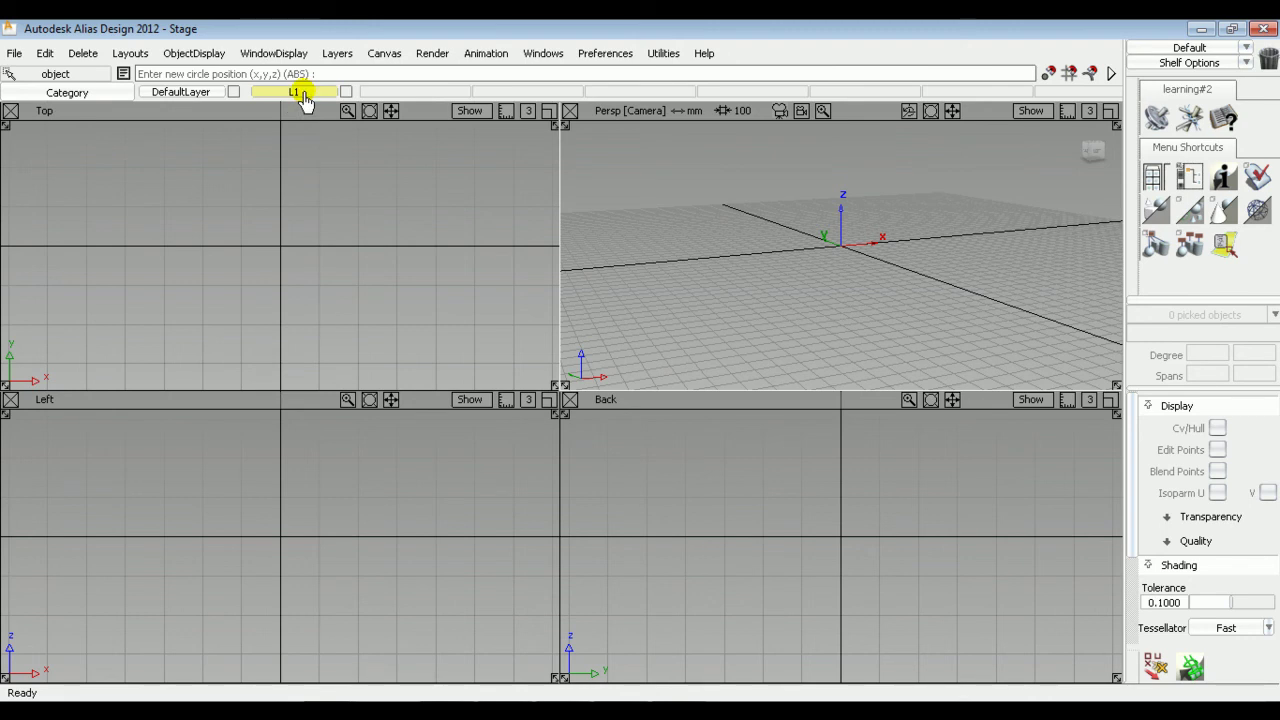
double_click(302, 92)
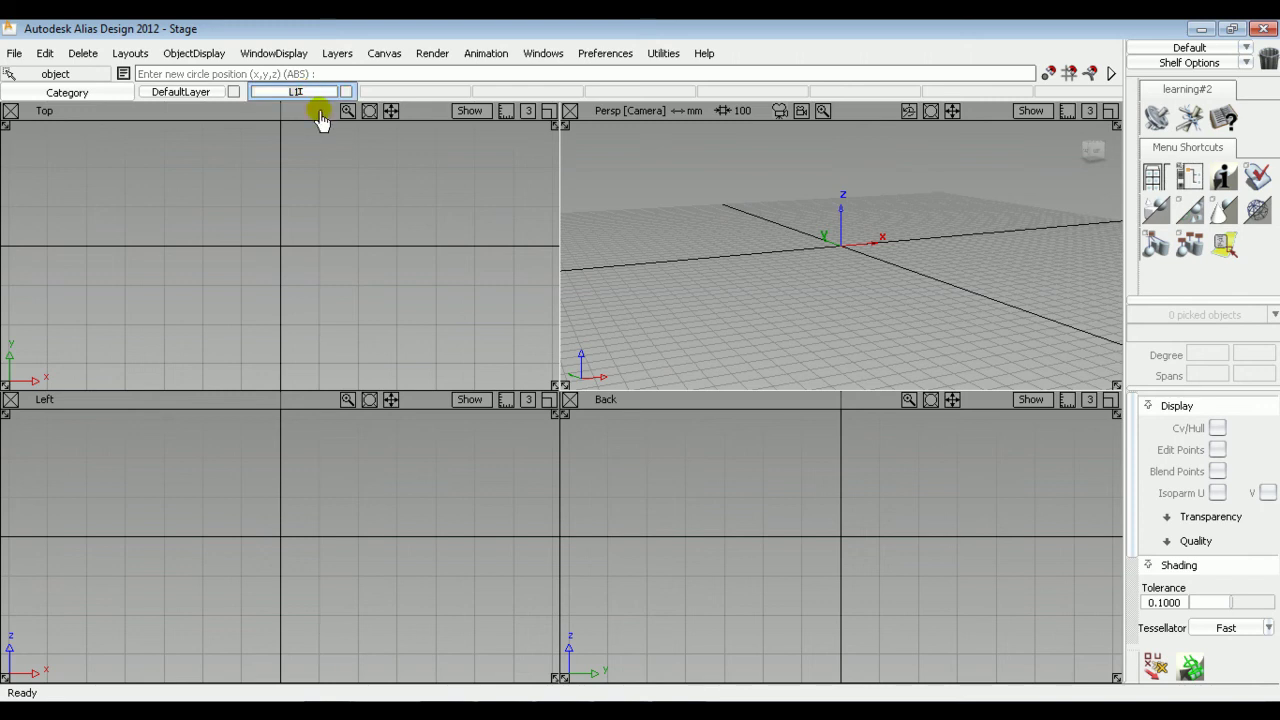
type("cadcim")
left_click(408, 190)
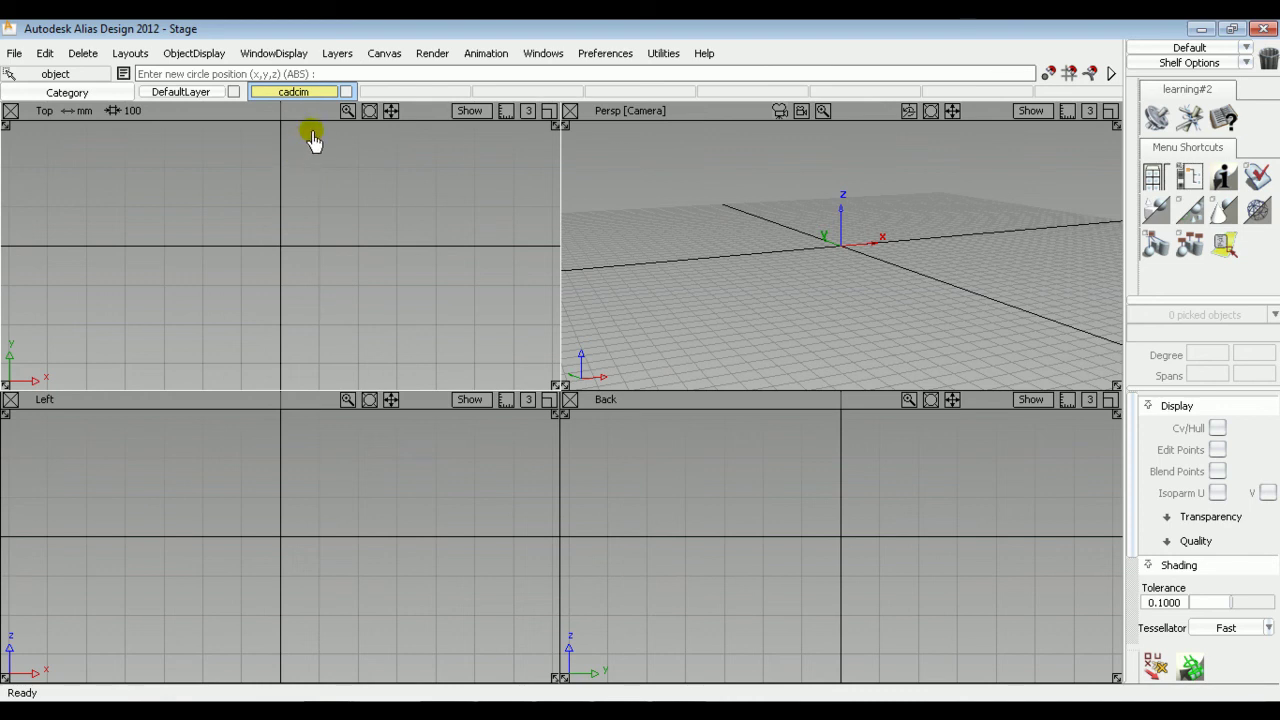
Delete the selected cadcim layer.
left_click(337, 56)
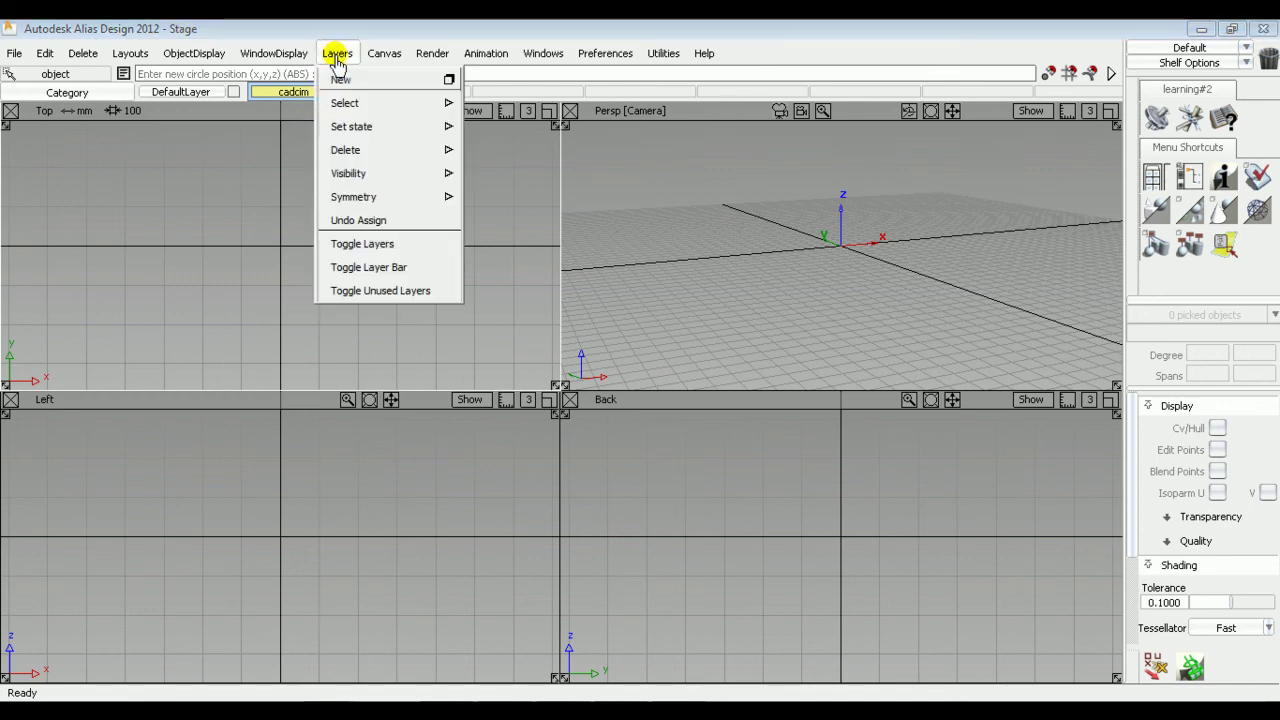
left_click(411, 152)
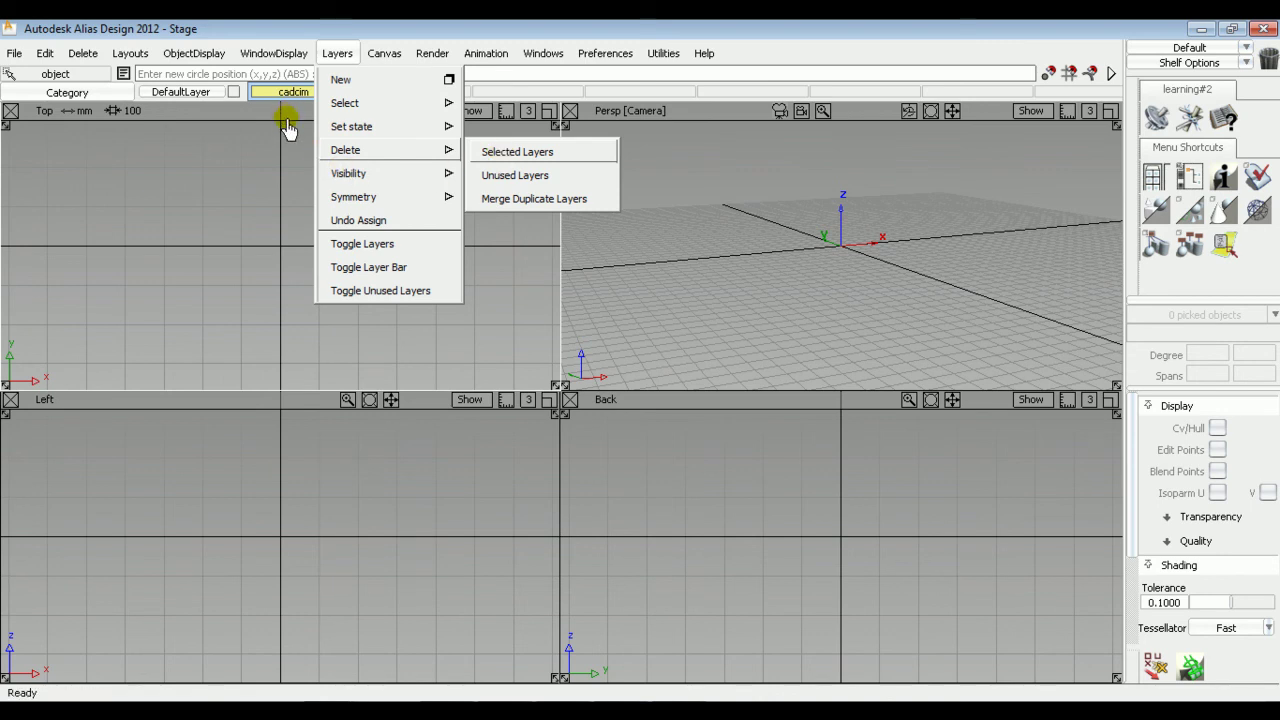
left_click(512, 155)
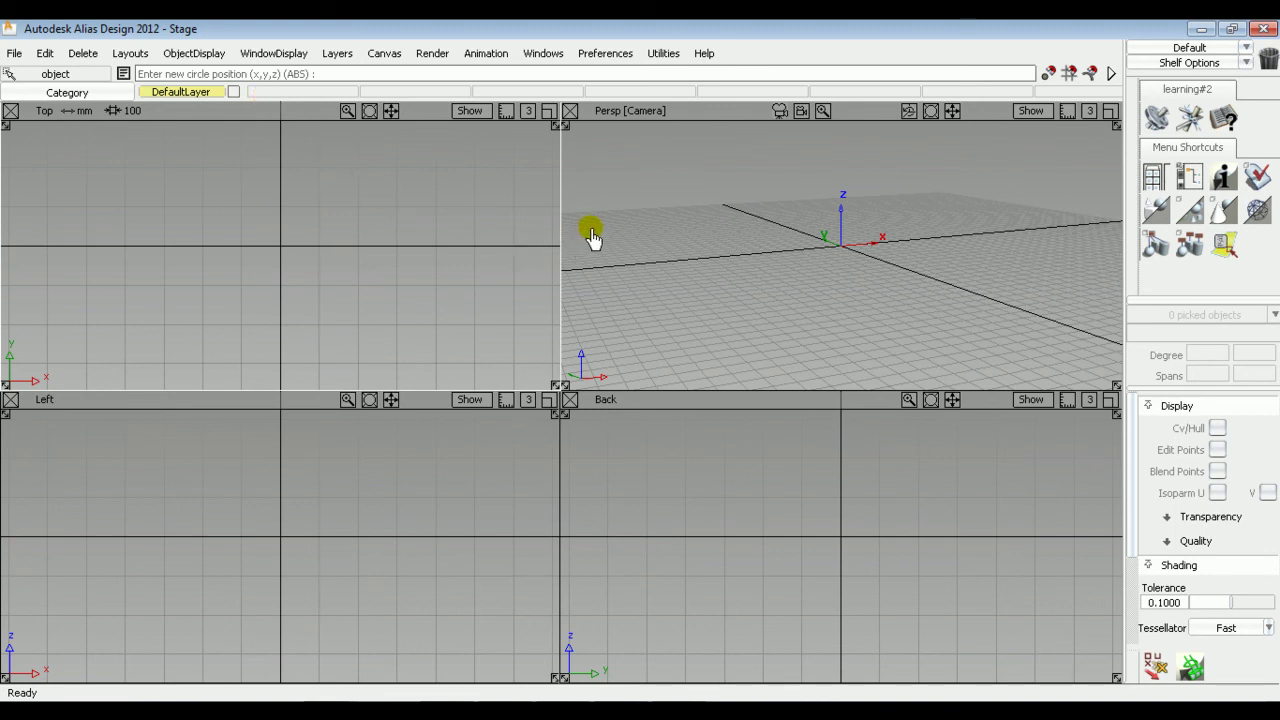
Examine the three marking menus in the perspective view for the pick, transform and display tools, choosing nothing from them.
left_click(731, 290, "ctrl+shift")
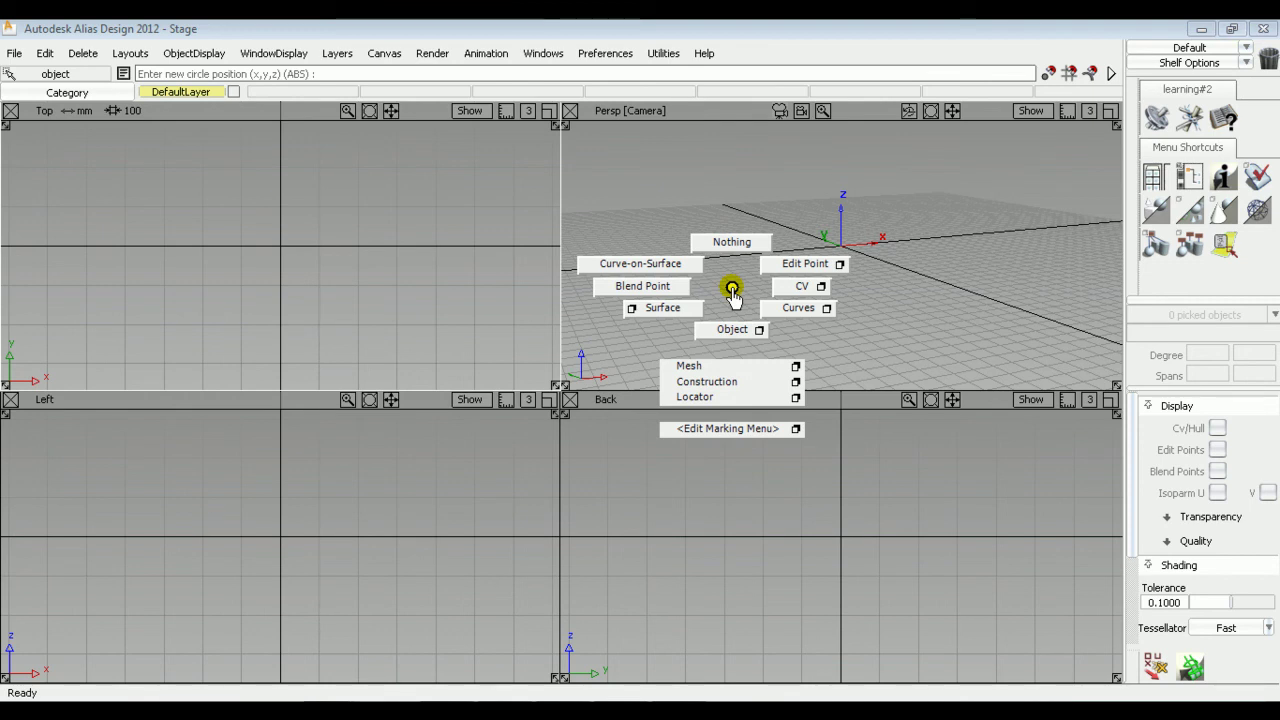
left_click(732, 292)
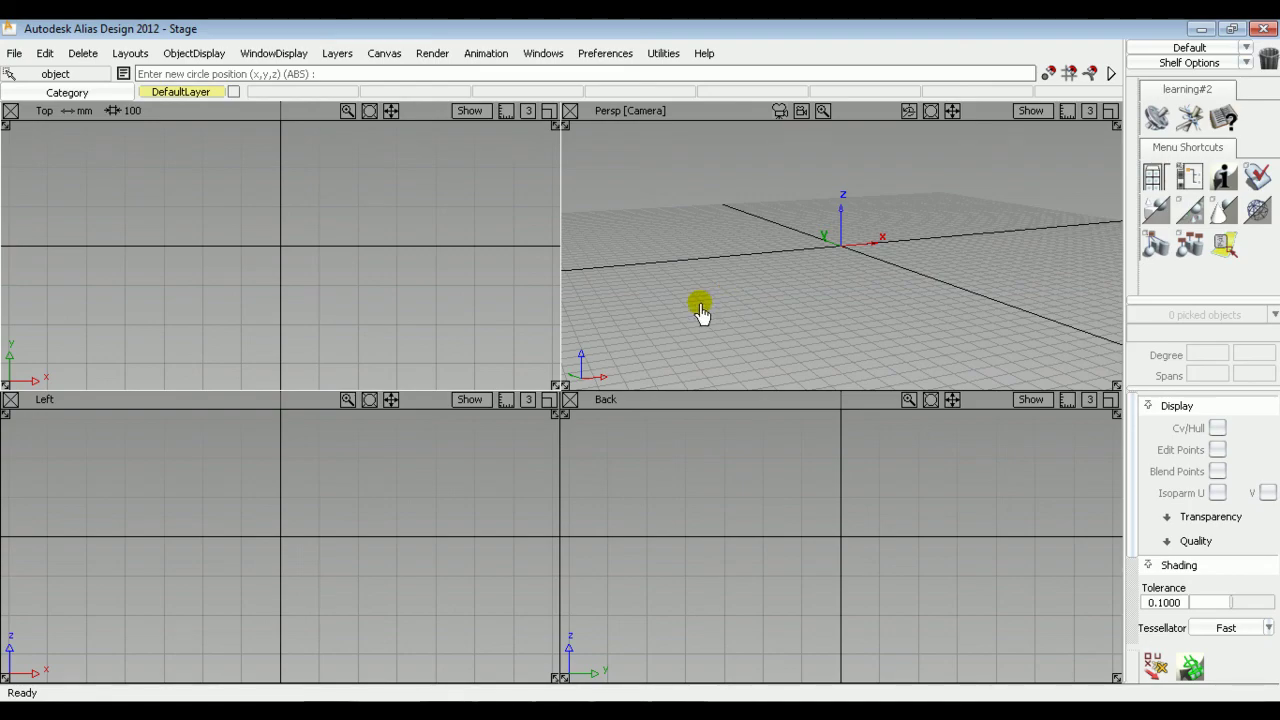
middle_click(700, 312, "ctrl+shift")
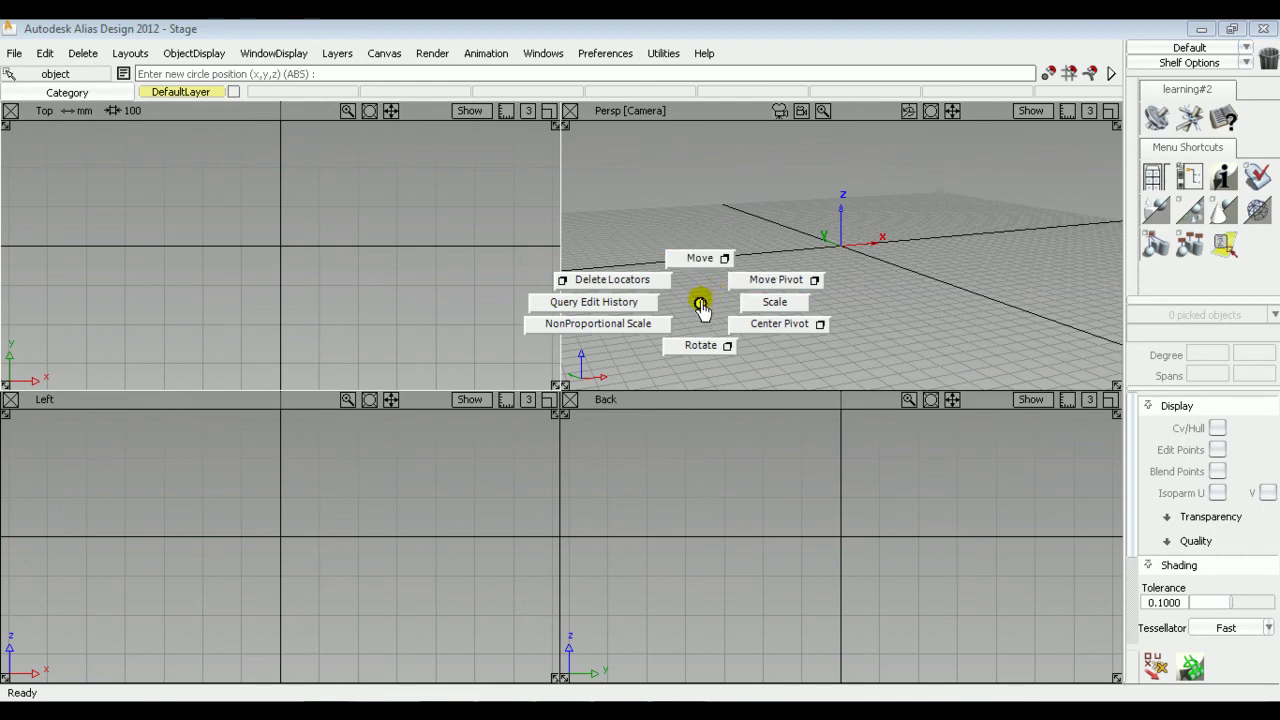
left_click(700, 308)
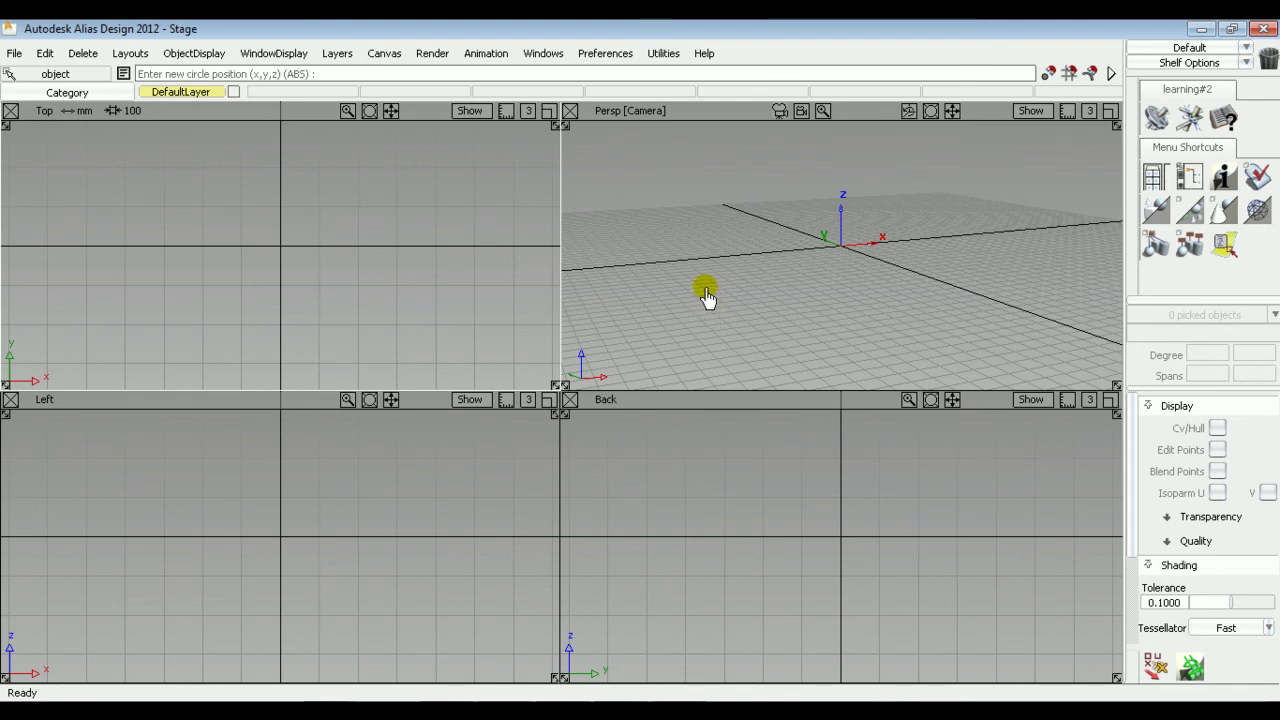
right_click(706, 292, "ctrl+shift")
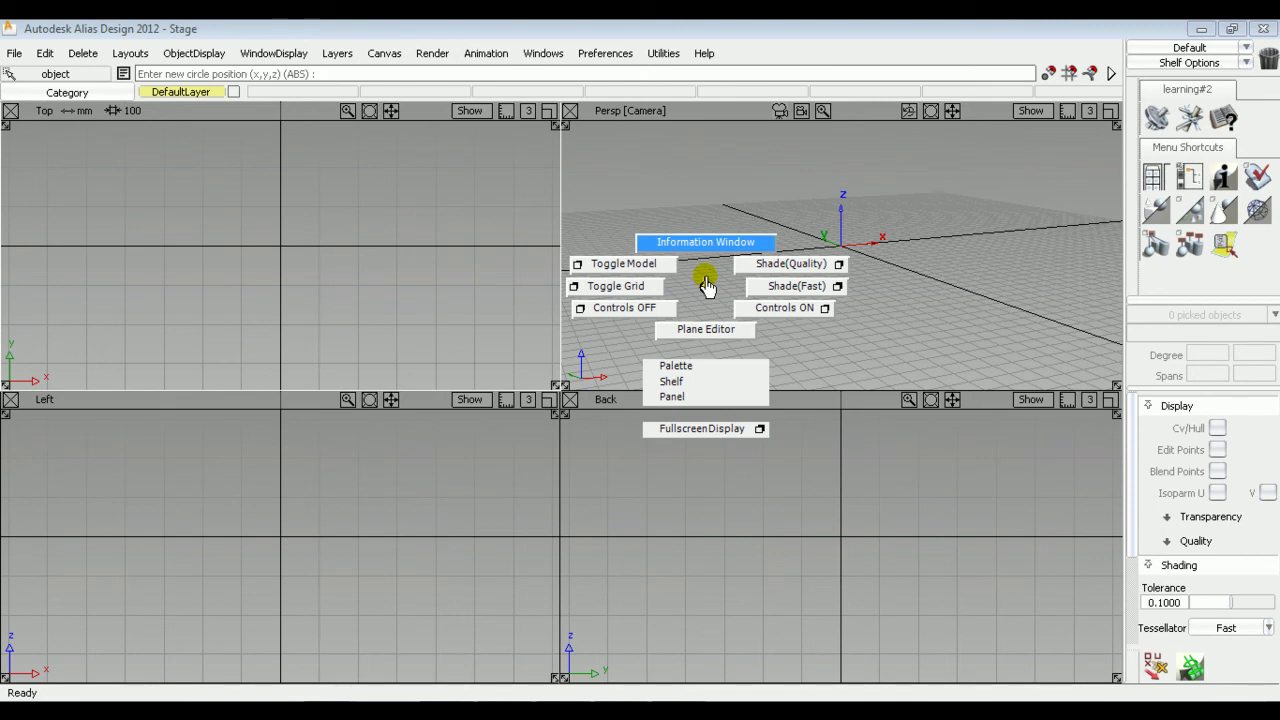
left_click(706, 290)
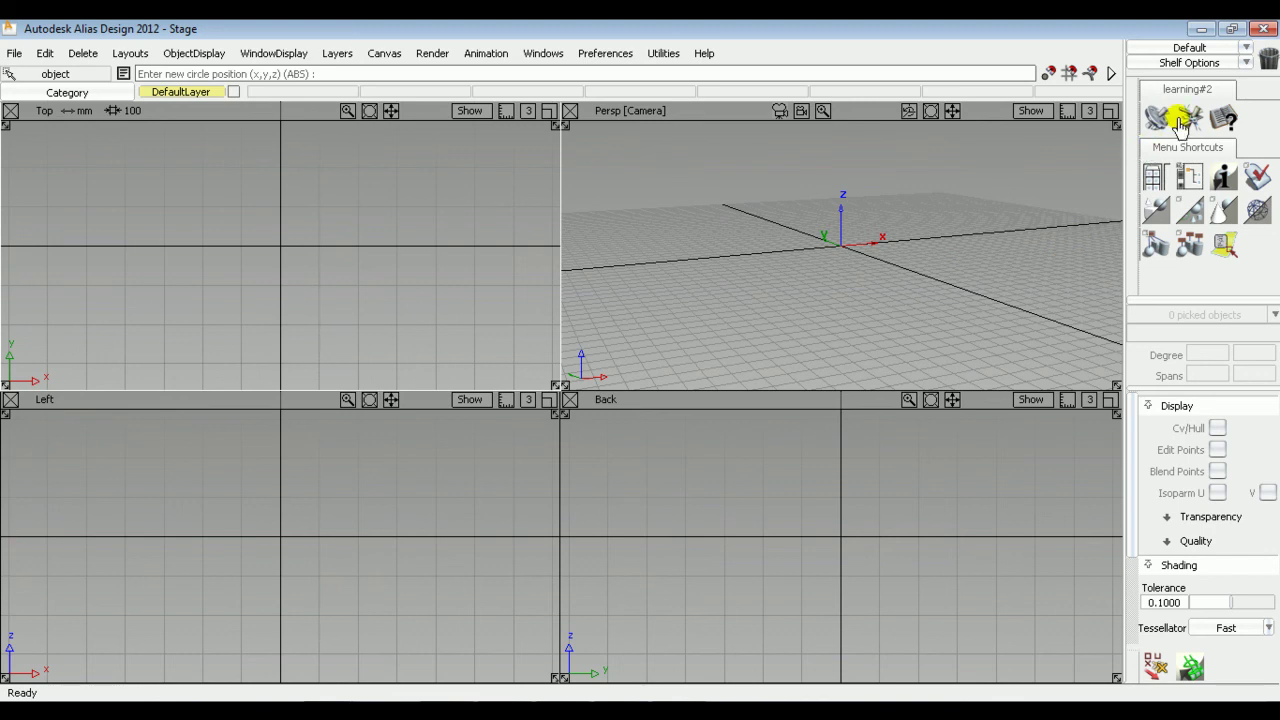
Set the application mode to Paint and examine the new canvas settings and paper sizes, cancelling without creating a canvas.
left_click(1246, 50)
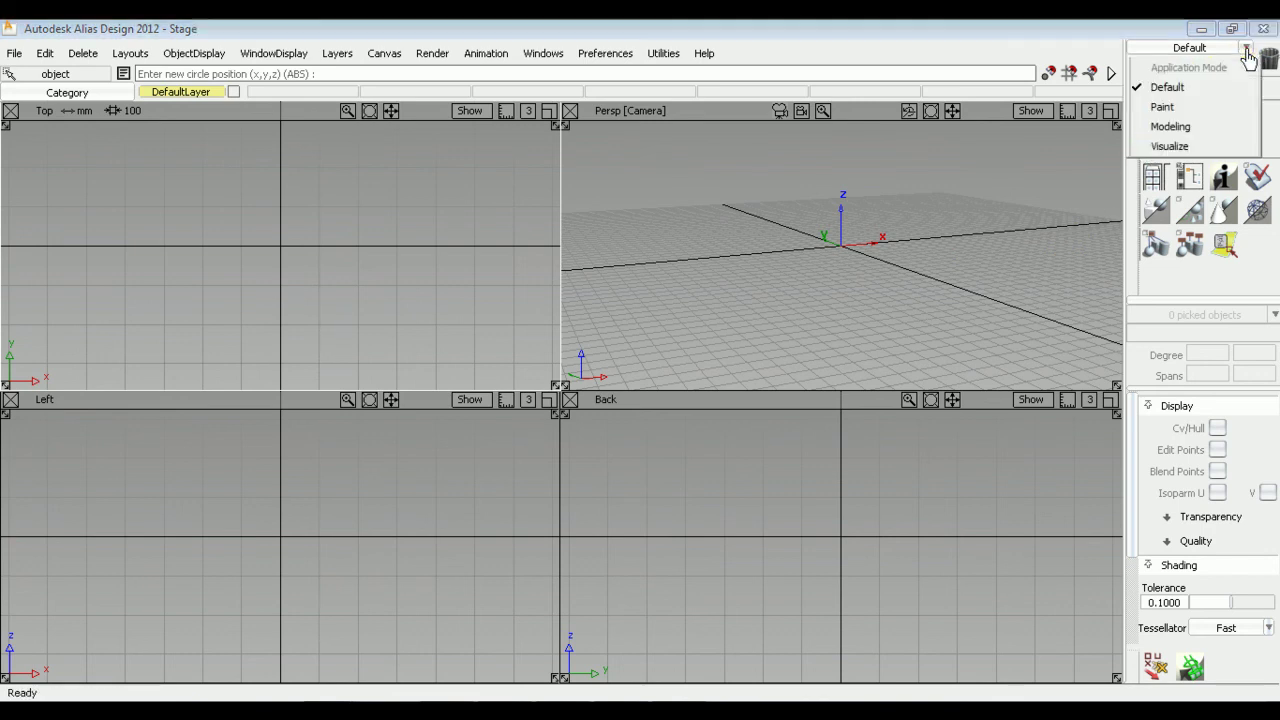
left_click(1202, 110)
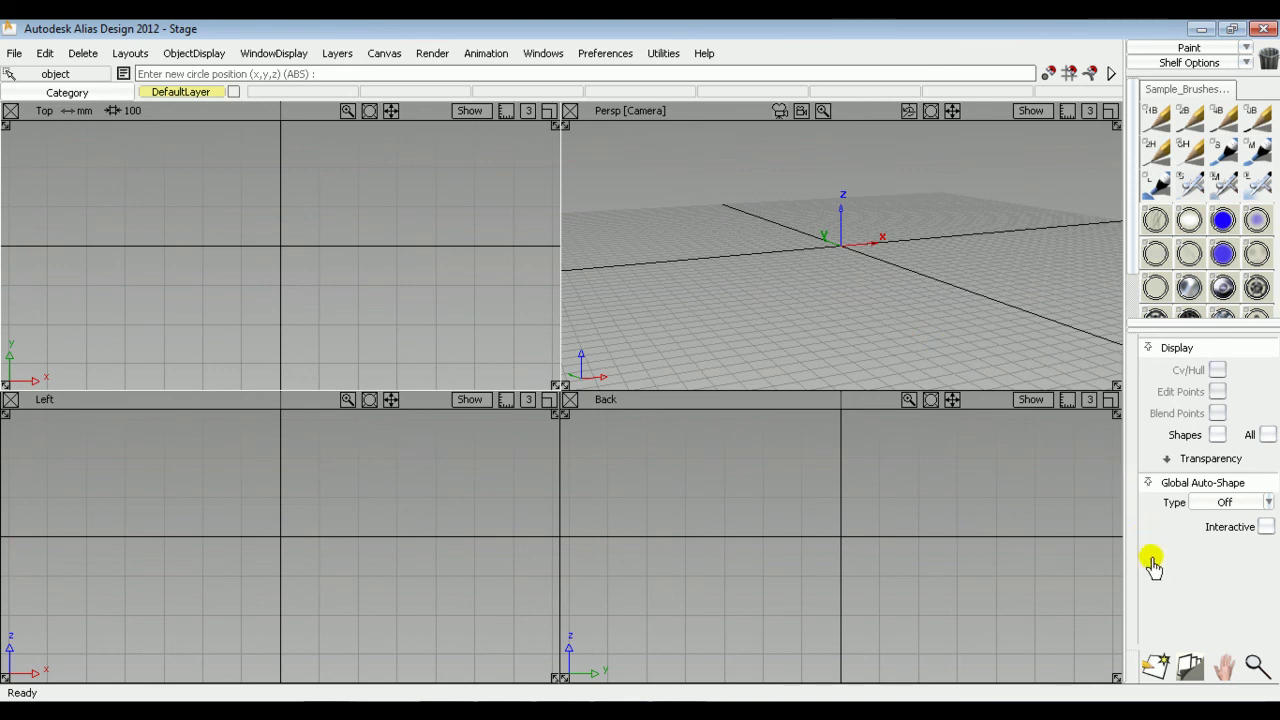
left_click(1157, 670)
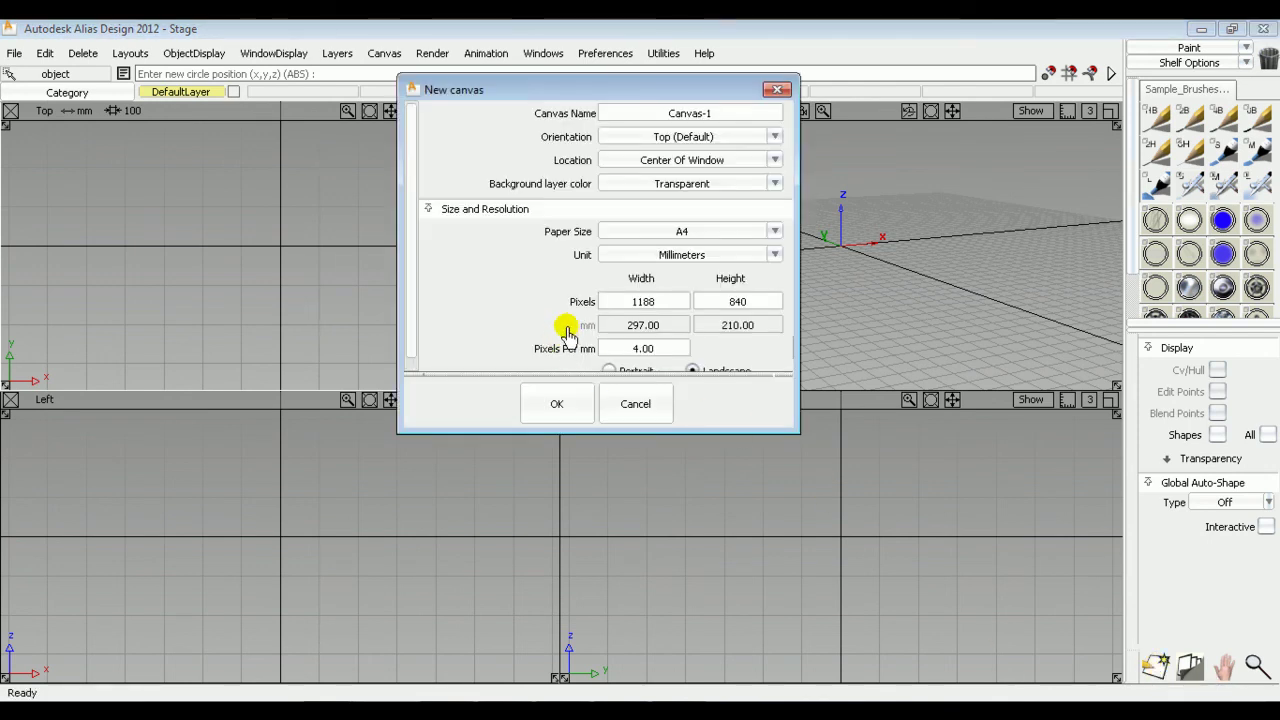
scroll(555, 248, "down", 1)
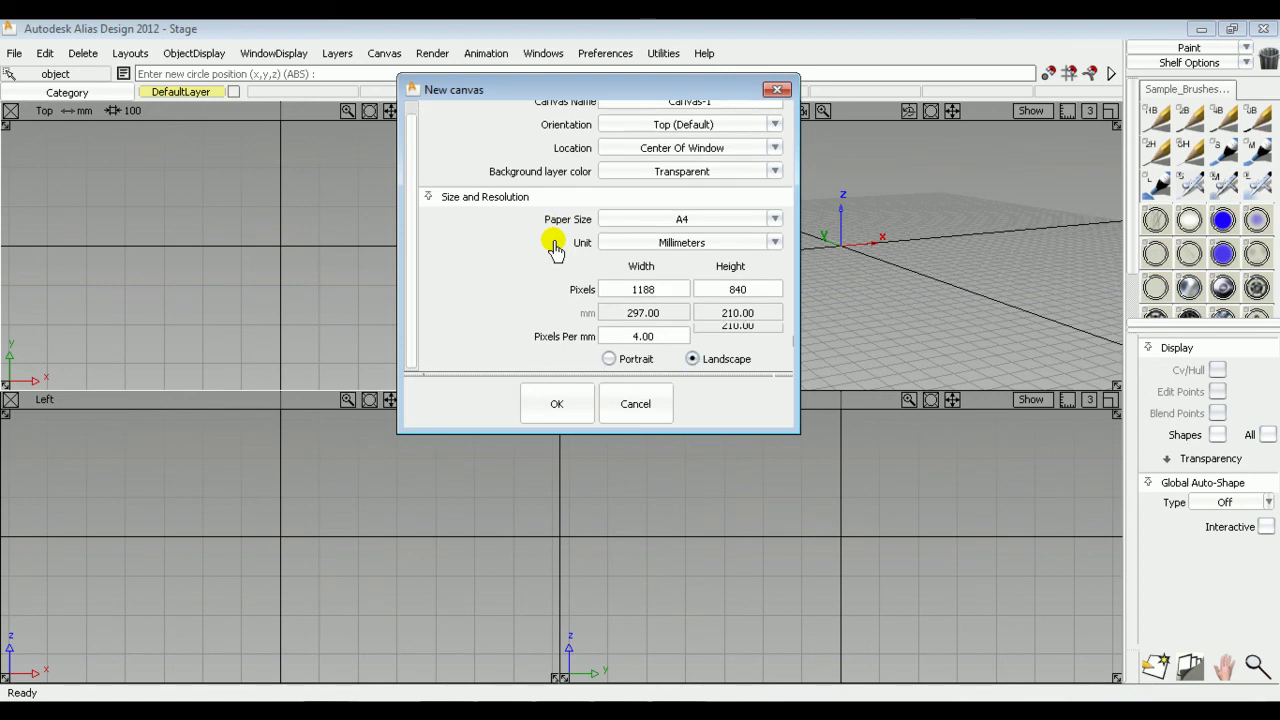
scroll(555, 248, "up", 1)
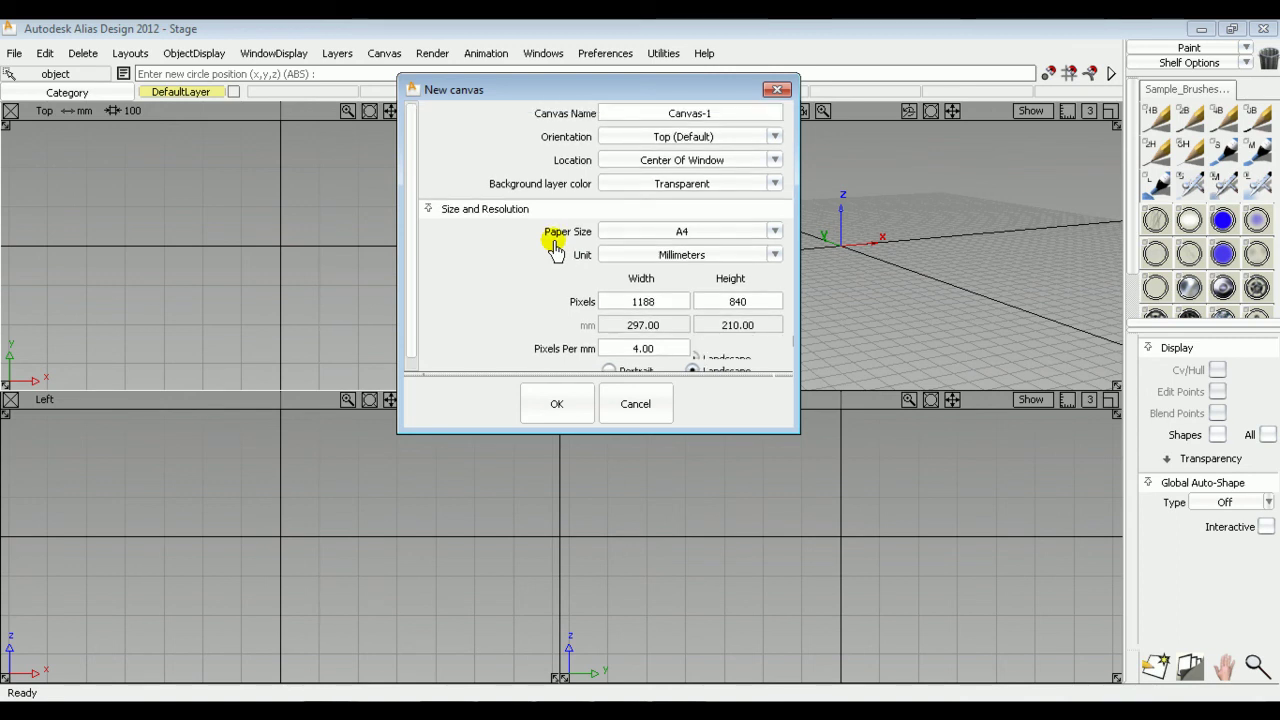
scroll(555, 248, "down", 1)
scroll(555, 248, "up", 1)
left_click(765, 240)
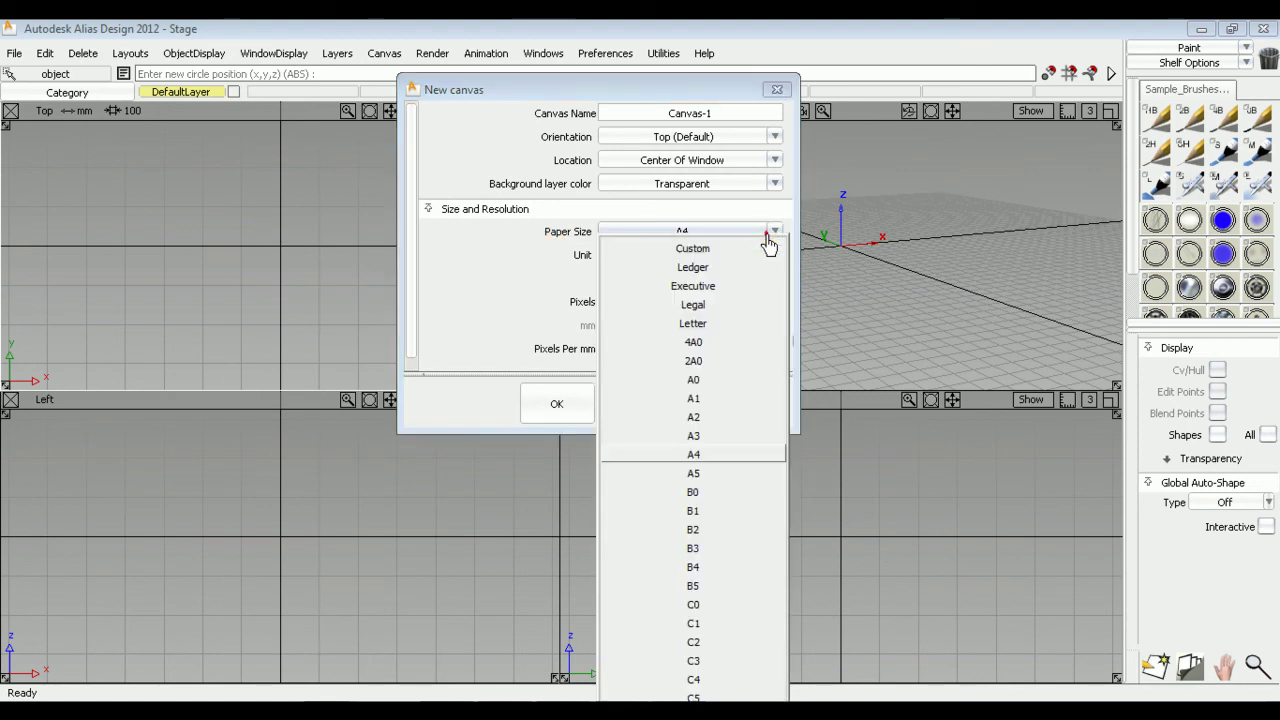
left_click(767, 240)
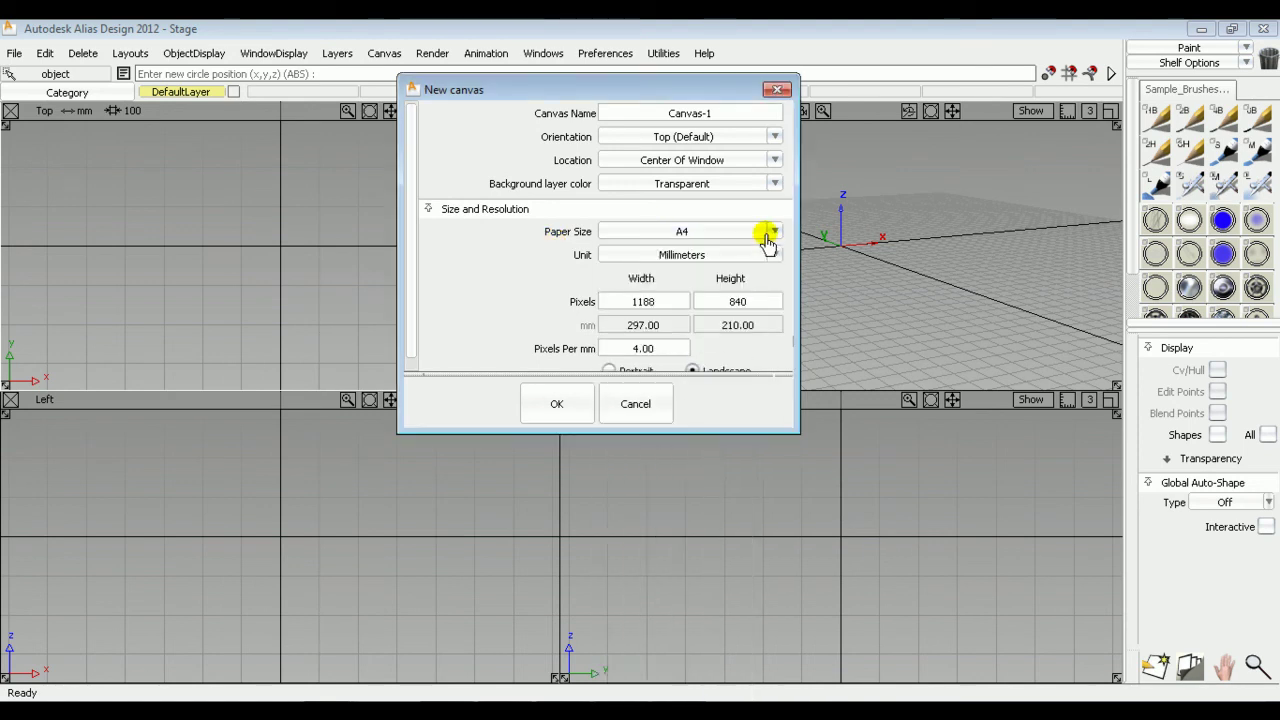
left_click(625, 410)
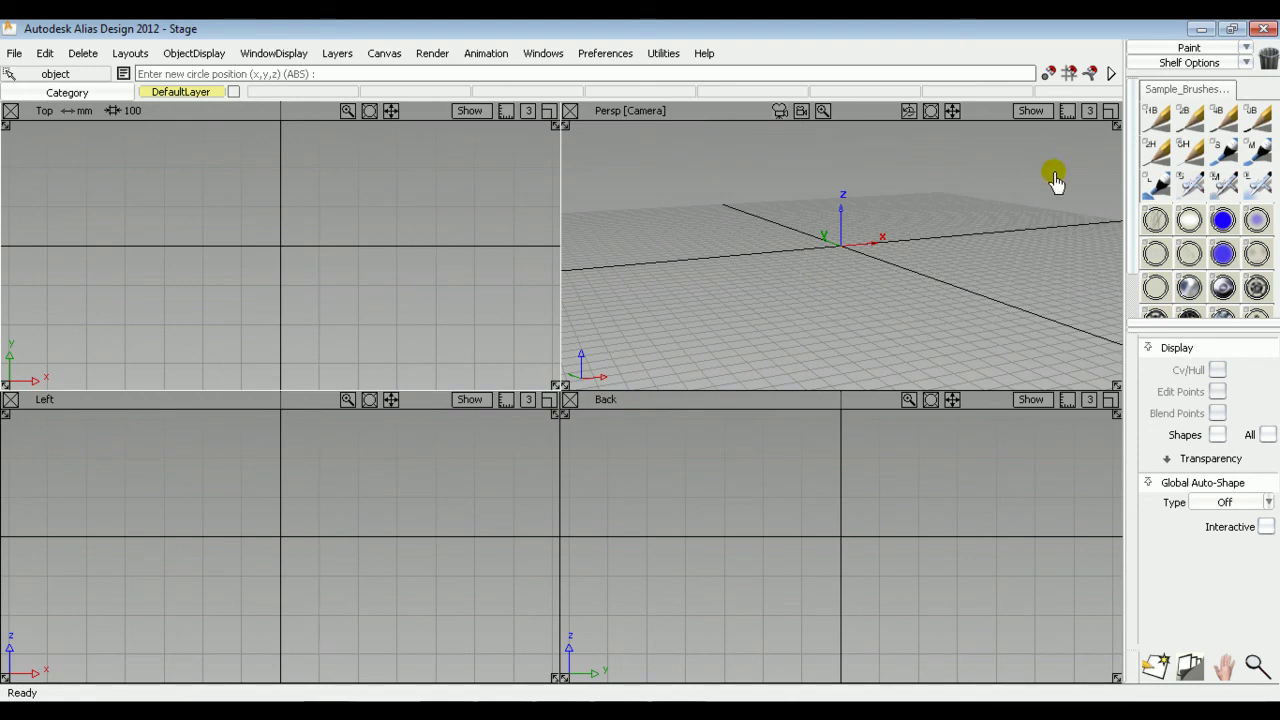
Set the application mode back to Default.
left_click(1246, 50)
left_click(1230, 87)
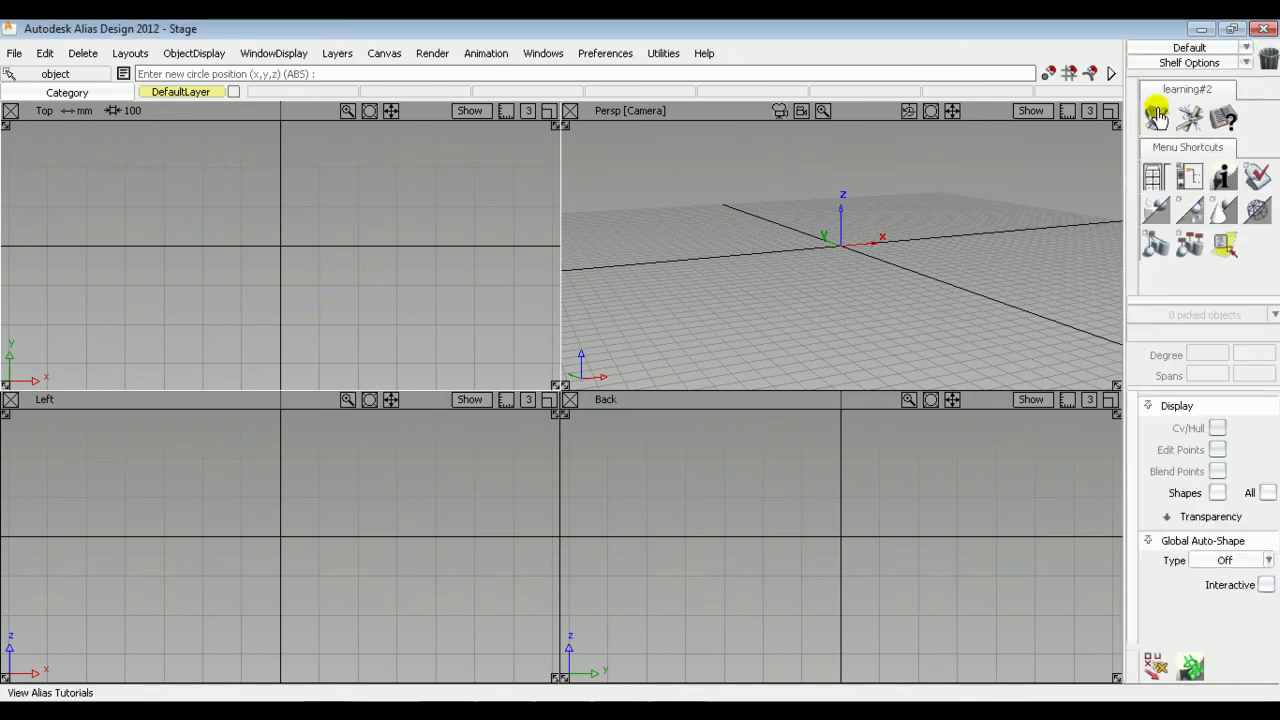